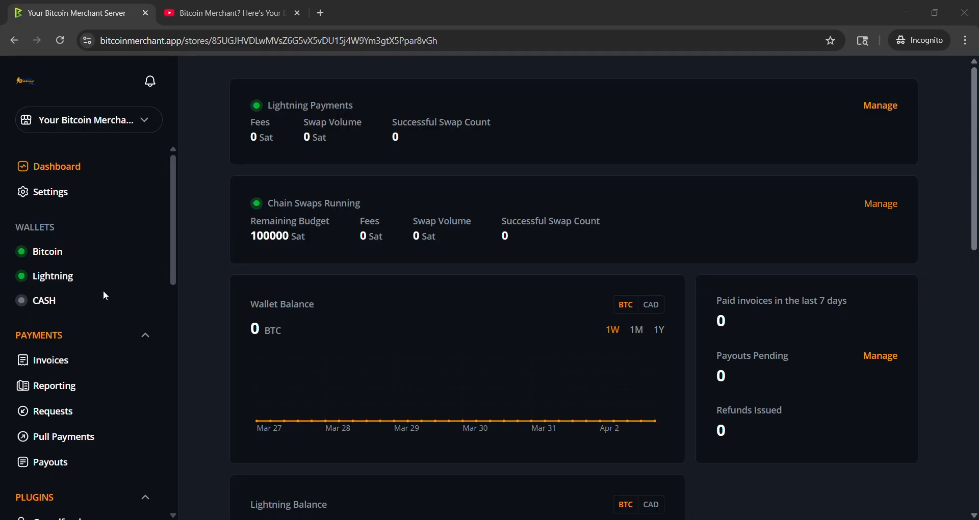
# Step: Create a new Point of Sale app named "In Store Terminal #2"
pyautogui.scroll(-5, 110, 262)
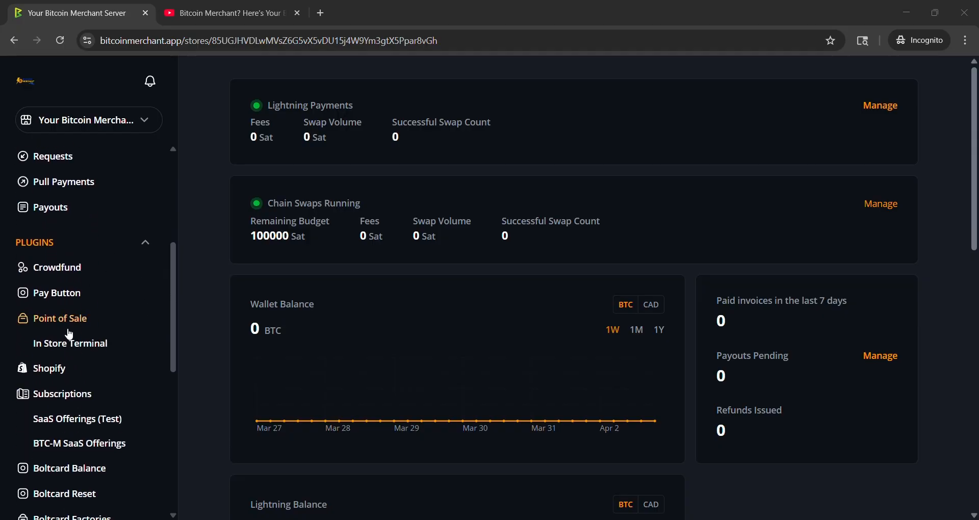
pyautogui.click(58, 321)
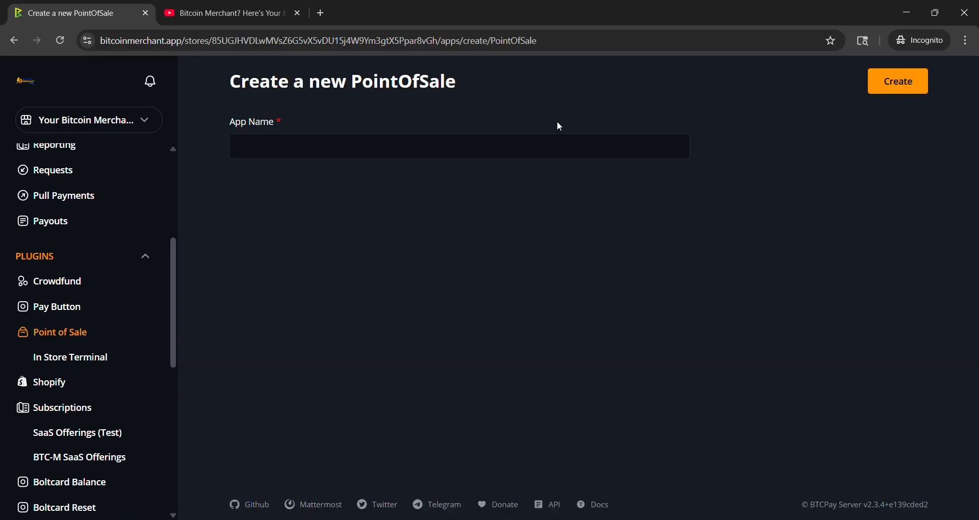
pyautogui.click(281, 153)
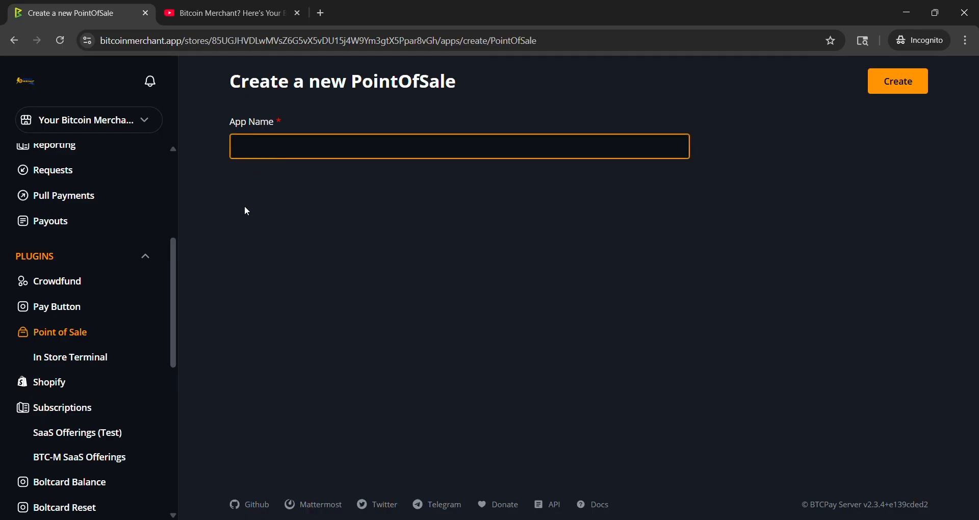
pyautogui.write('In Store Terminal #2')
pyautogui.click(893, 90)
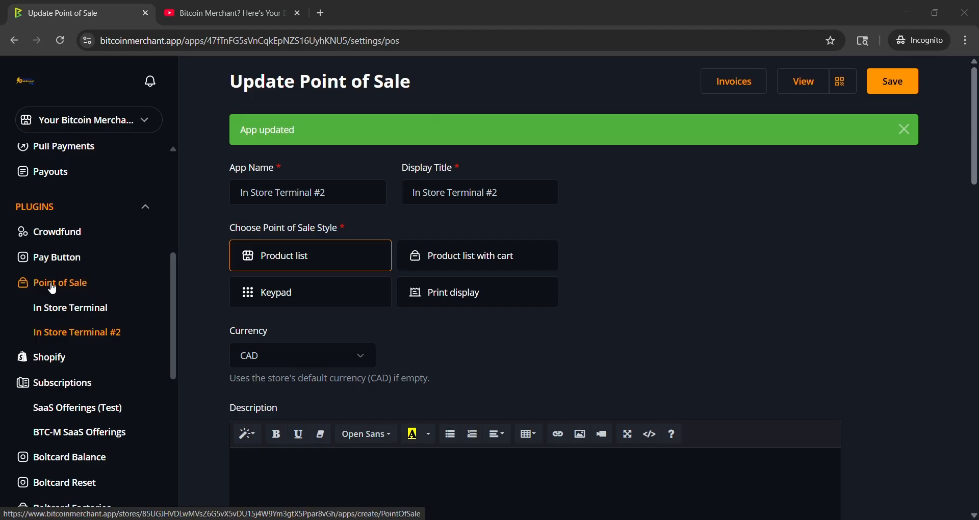
# Step: Reopen In Store Terminal #2's settings, choose the Product list style and save the app
pyautogui.click(53, 288)
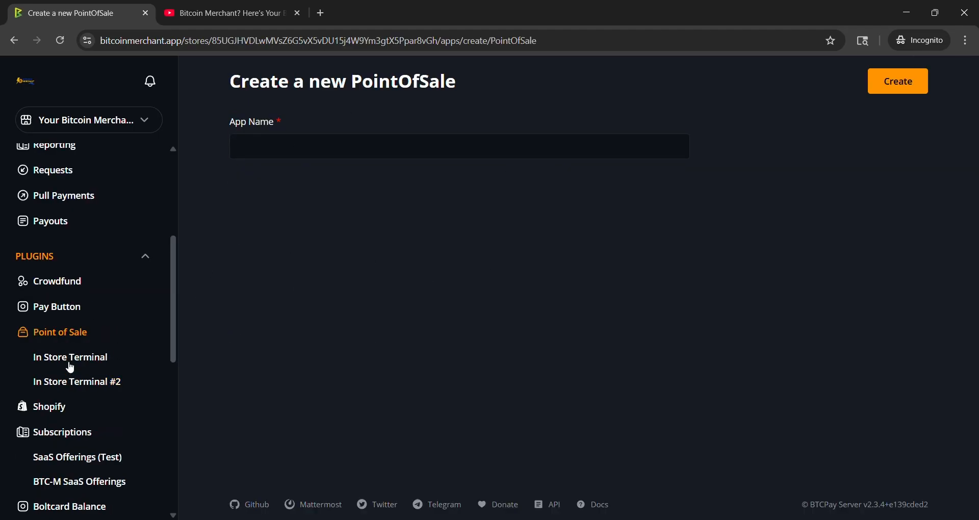
pyautogui.click(75, 383)
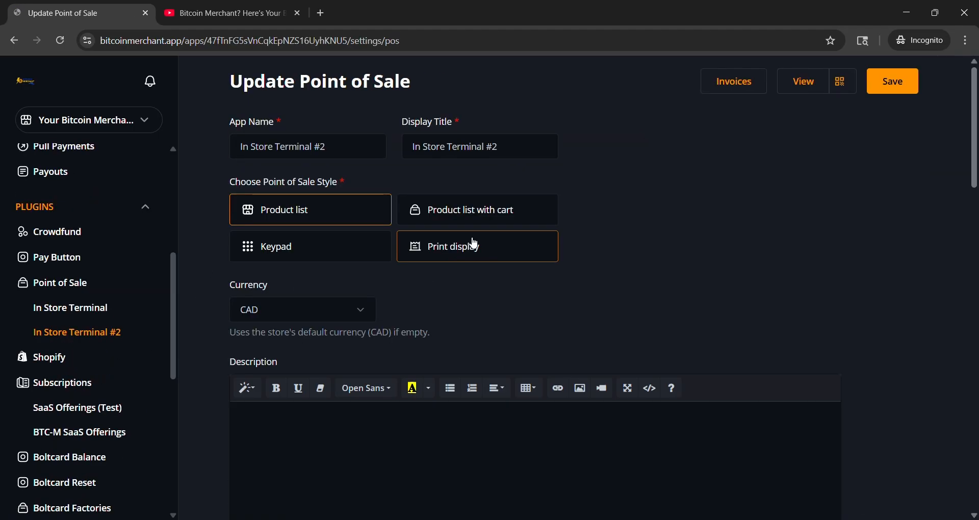
pyautogui.click(355, 153)
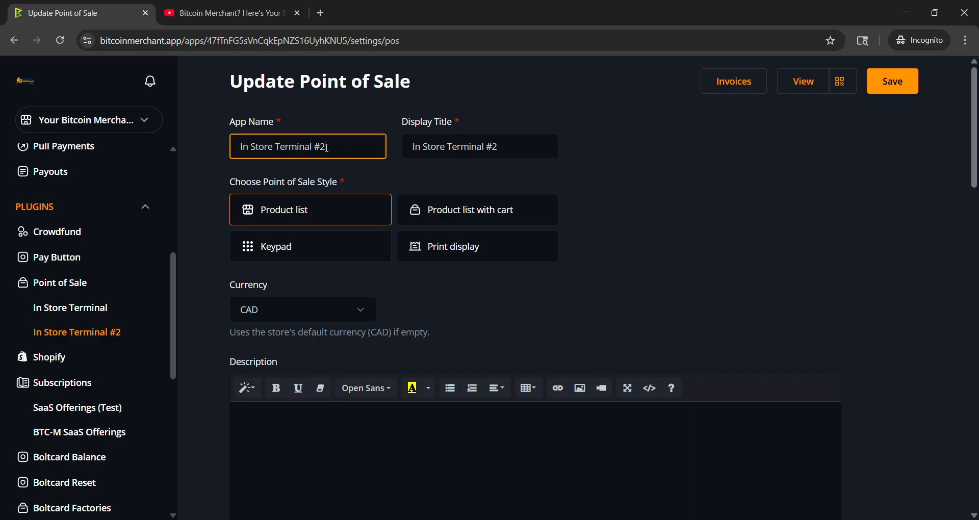
pyautogui.click(539, 147)
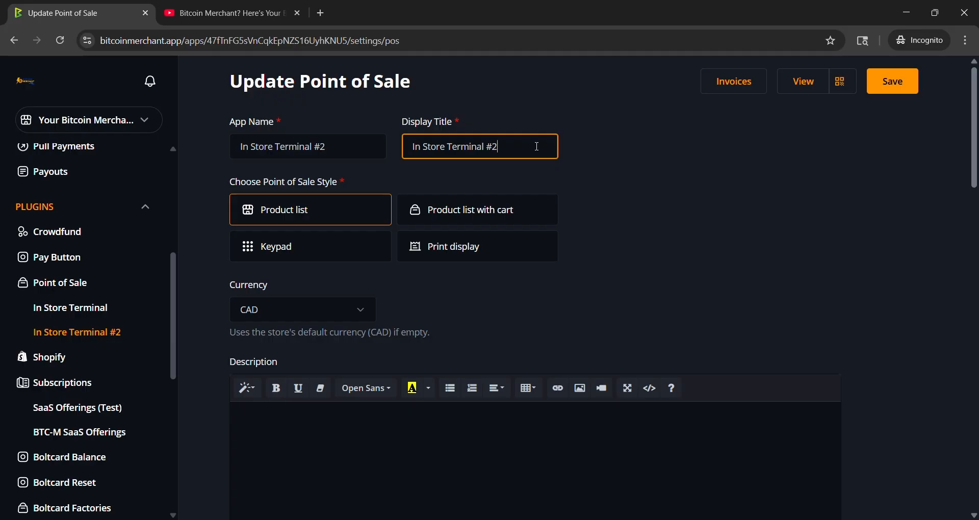
pyautogui.click(590, 194)
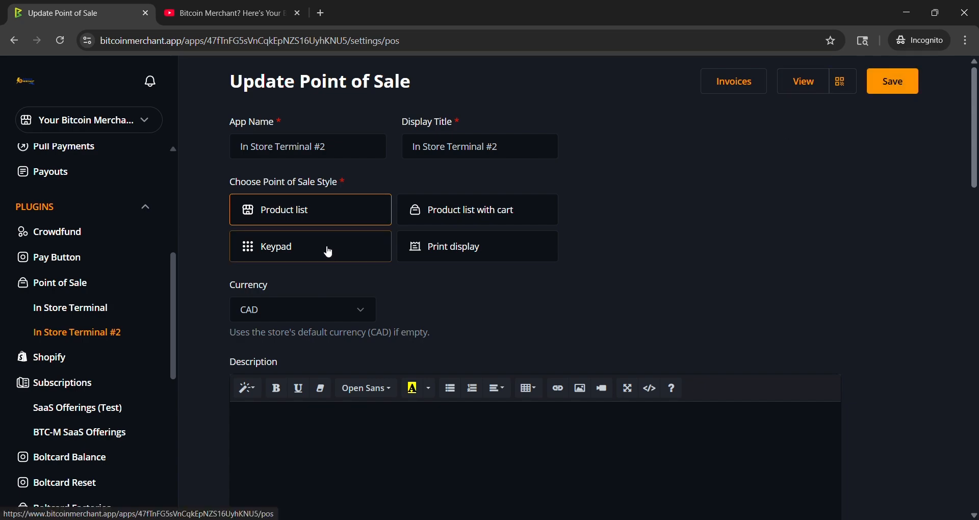
pyautogui.click(313, 243)
pyautogui.click(386, 223)
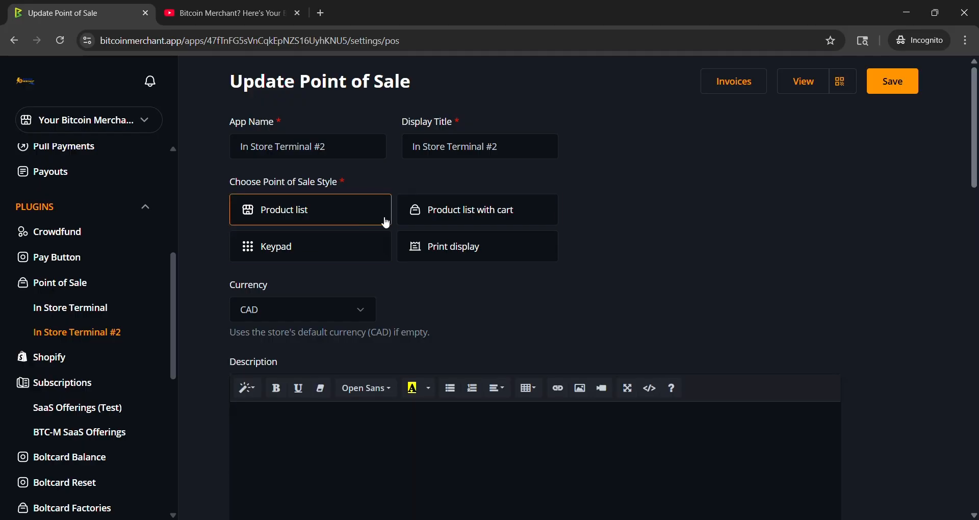
pyautogui.click(885, 93)
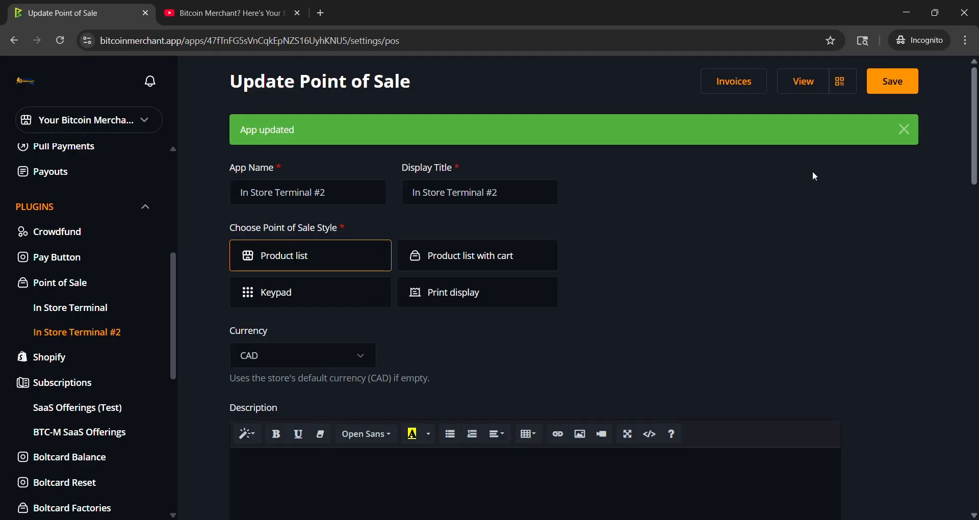
# Step: Open the In Store Terminal #2 storefront in a new tab and browse its product cards
pyautogui.click(805, 83)
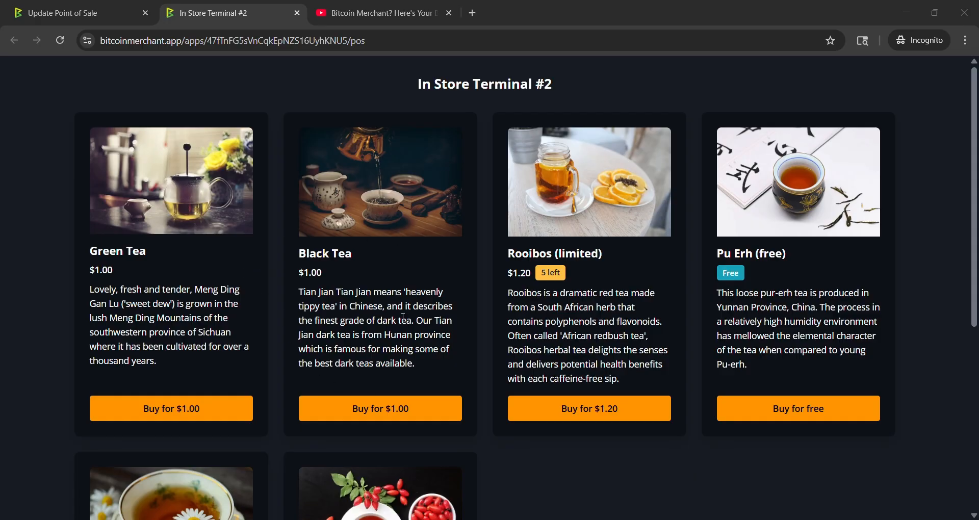
pyautogui.scroll(-3, 265, 368)
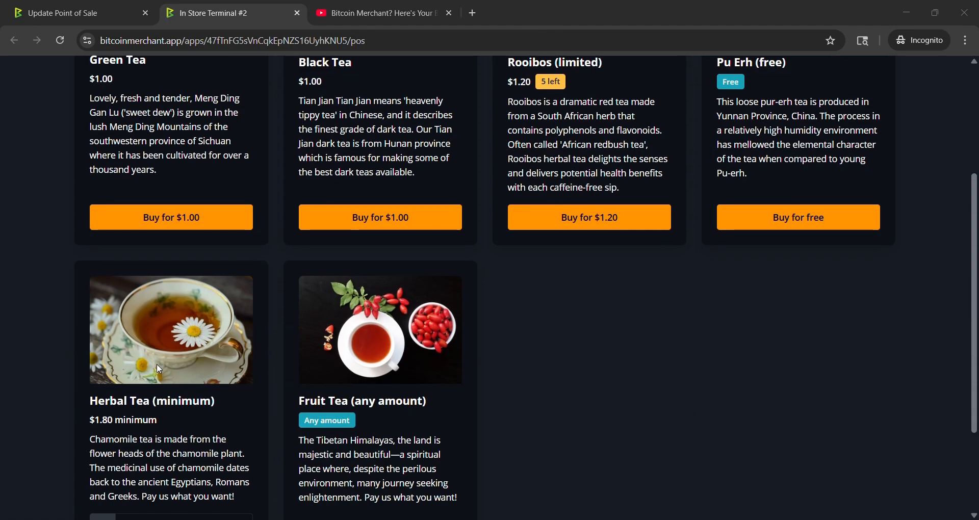
pyautogui.scroll(-1, 134, 440)
pyautogui.scroll(4, 193, 367)
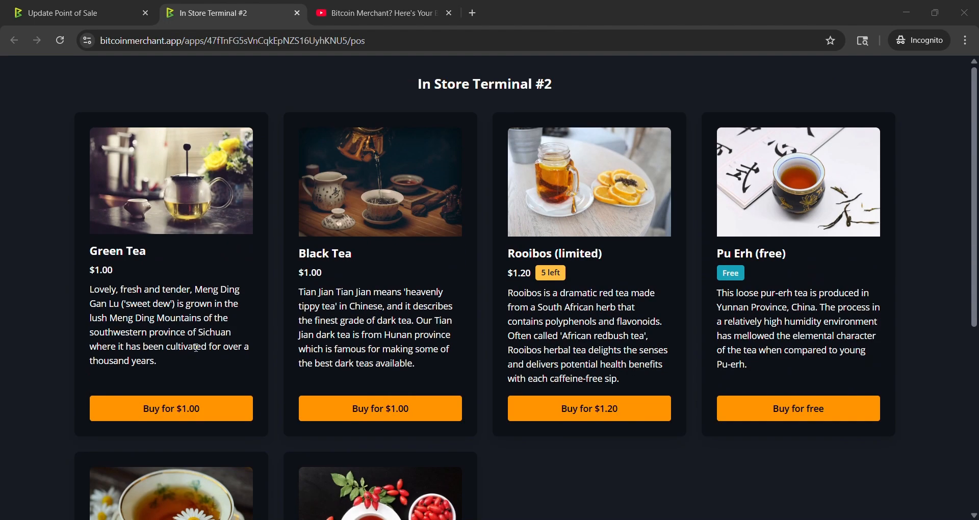
pyautogui.click(260, 40)
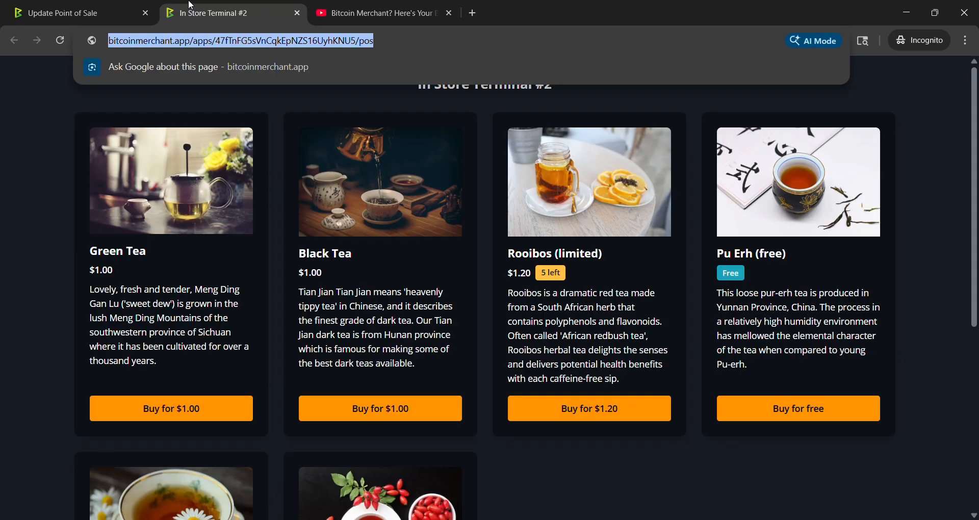
# Step: Switch the app's style to Product list with cart and save it
pyautogui.click(75, 16)
pyautogui.scroll(-20, 415, 345)
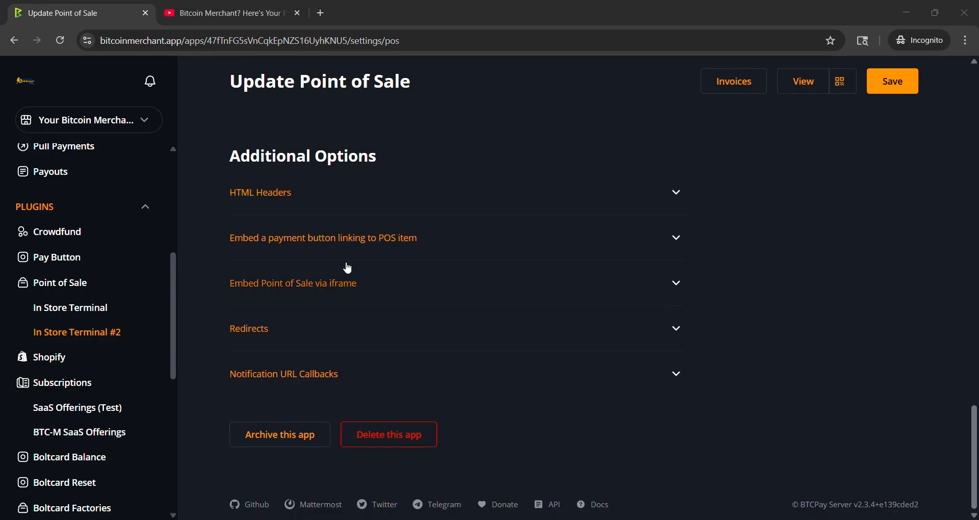
pyautogui.scroll(15, 348, 268)
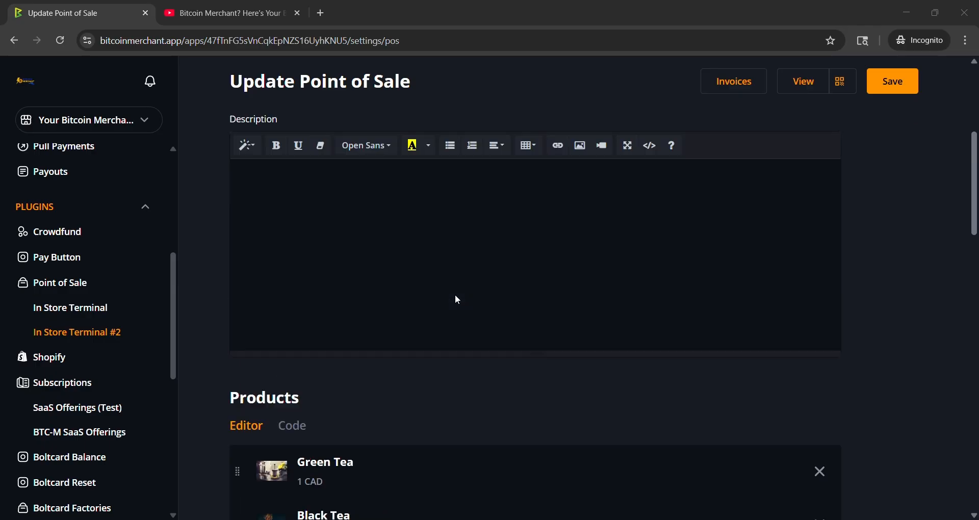
pyautogui.scroll(5, 458, 300)
pyautogui.click(879, 87)
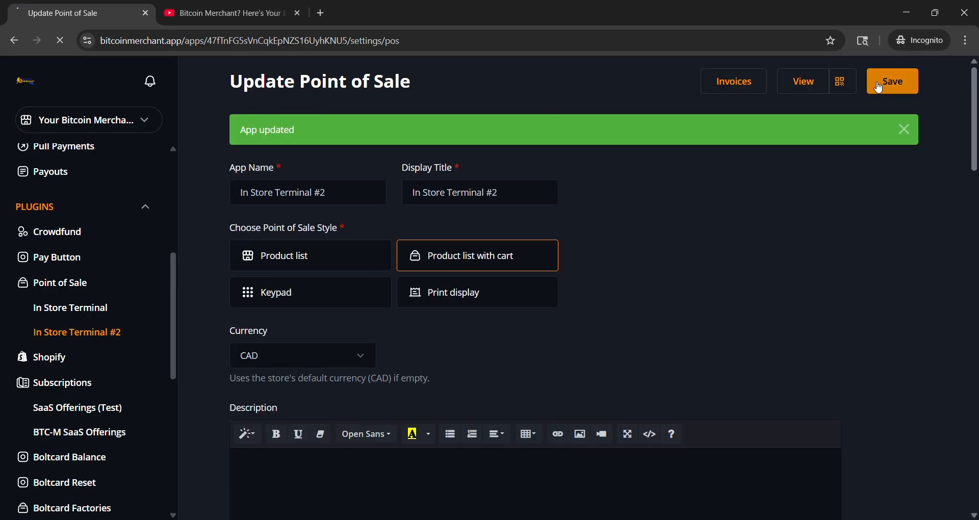
# Step: Open the storefront and add Black Tea, Green Tea and Rooibos (limited) to the cart
pyautogui.click(807, 85)
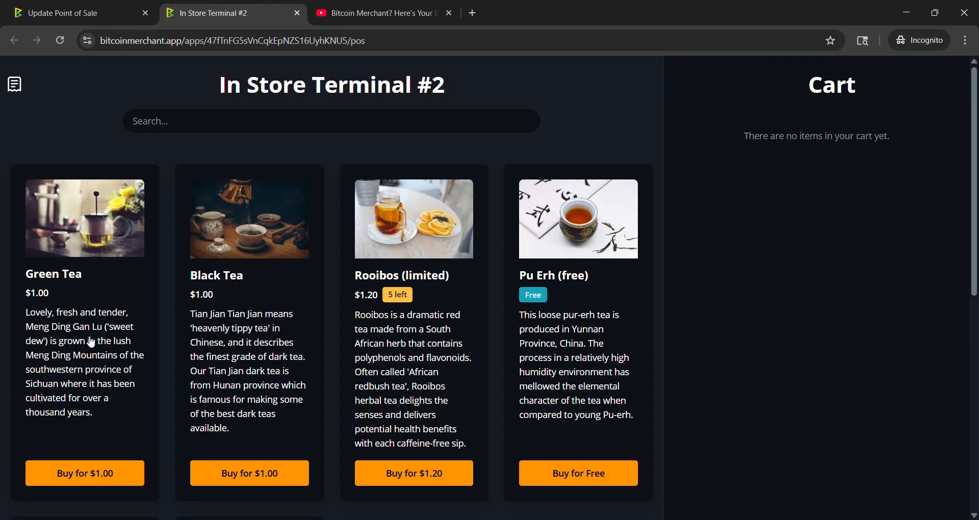
pyautogui.scroll(-3, 143, 316)
pyautogui.click(228, 352)
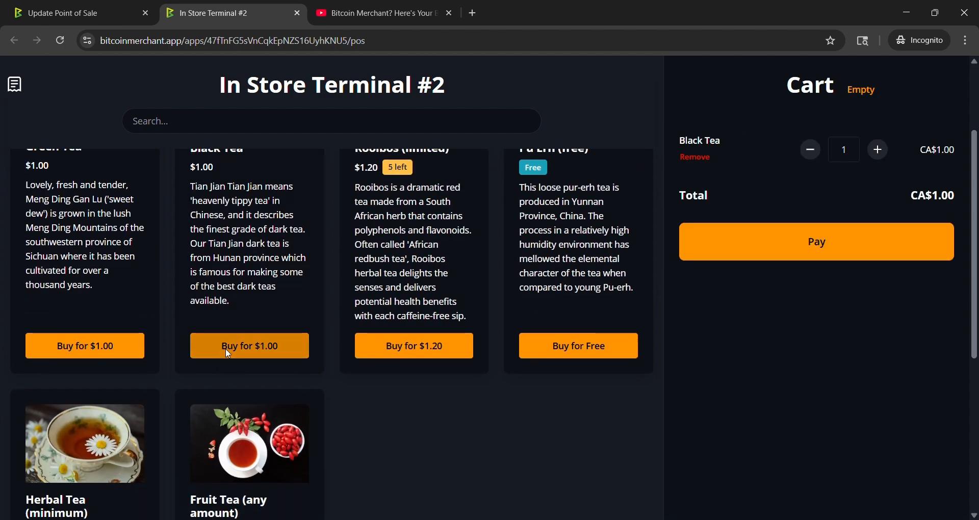
pyautogui.click(109, 347)
pyautogui.click(422, 346)
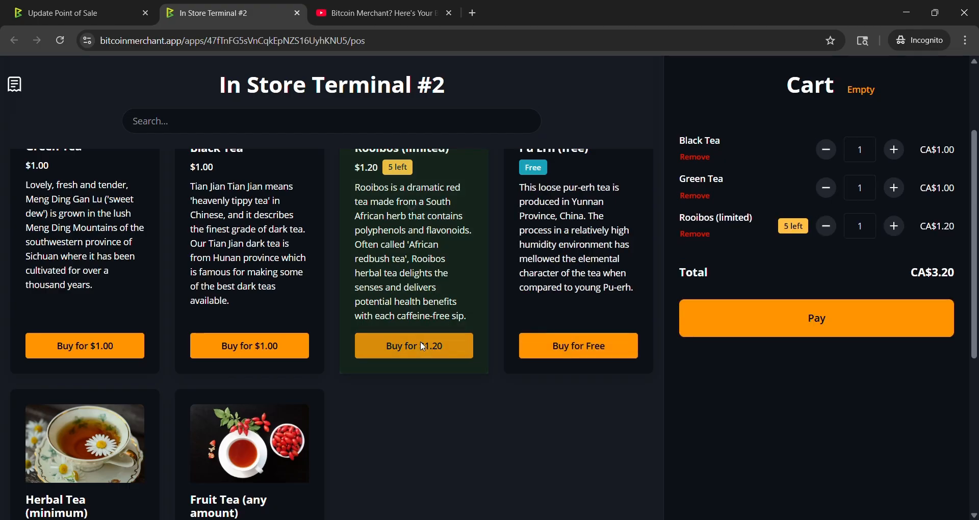
# Step: Raise Rooibos (limited) and Green Tea to 3 each, check out the cart, then return to the storefront
pyautogui.click(895, 226)
pyautogui.click(895, 226)
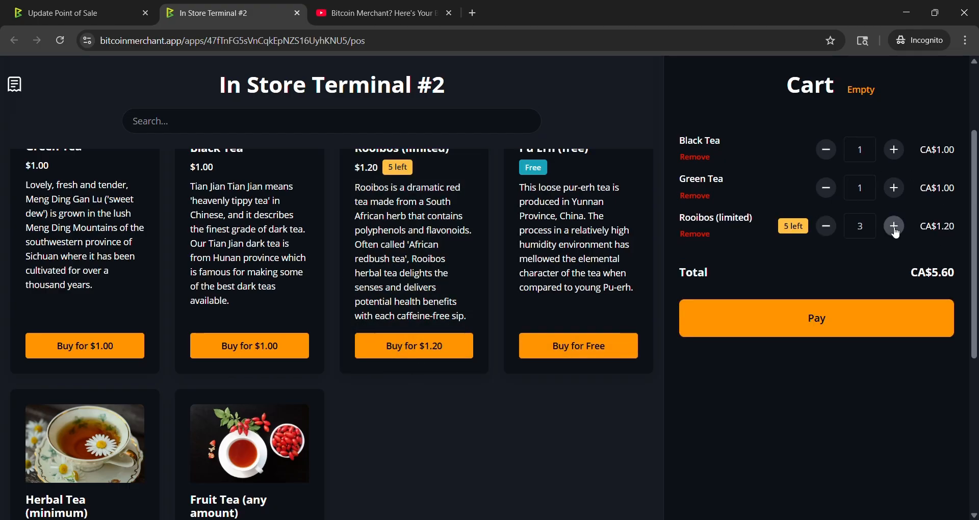
pyautogui.click(895, 188)
pyautogui.click(895, 188)
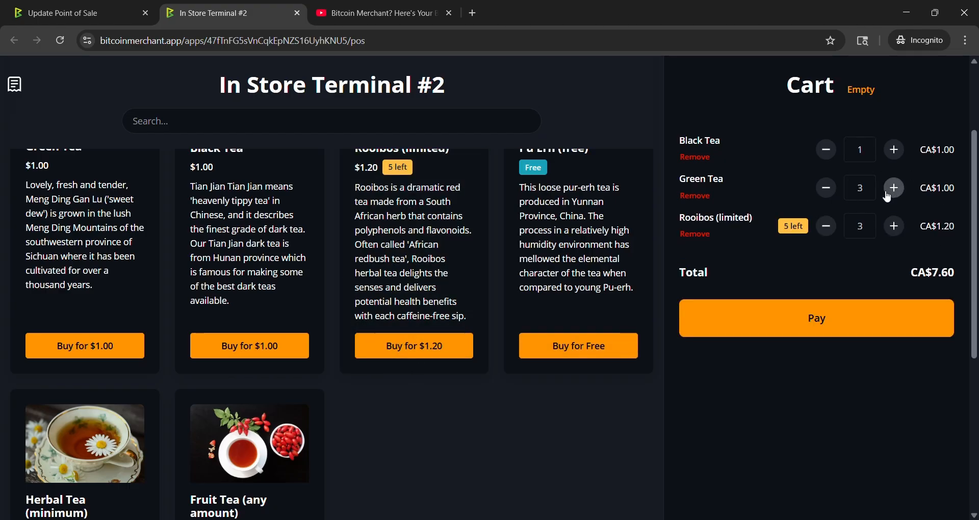
pyautogui.click(842, 329)
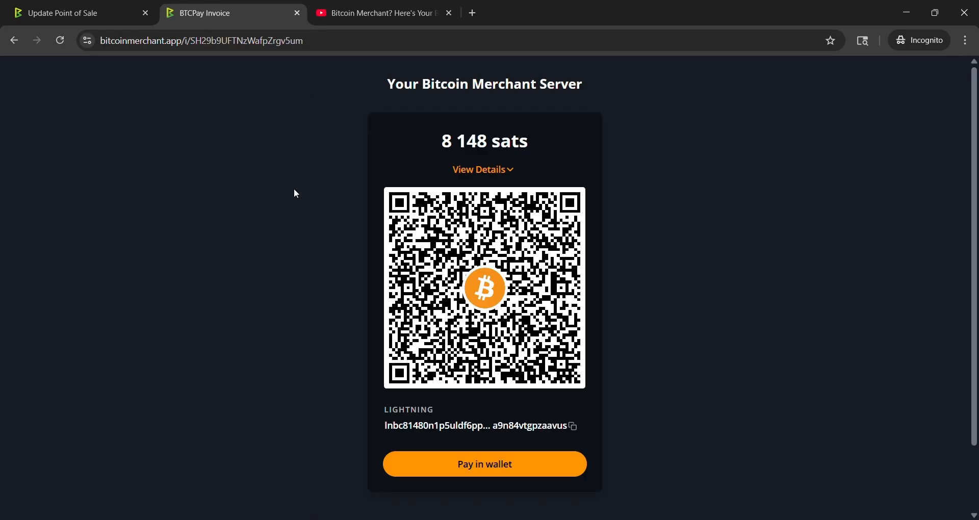
pyautogui.click(14, 43)
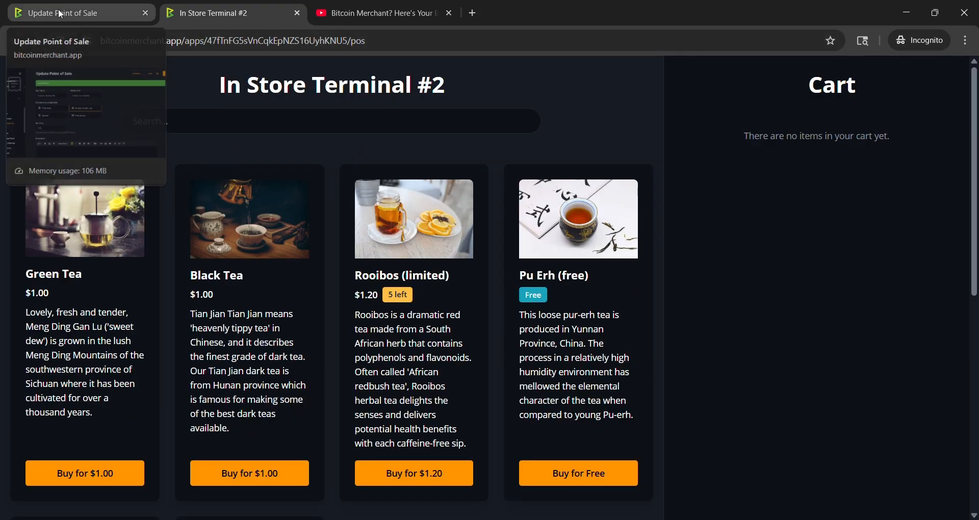
# Step: Review the checkout, customer data, cart, tips, taxes and discount options in the app settings
pyautogui.click(60, 12)
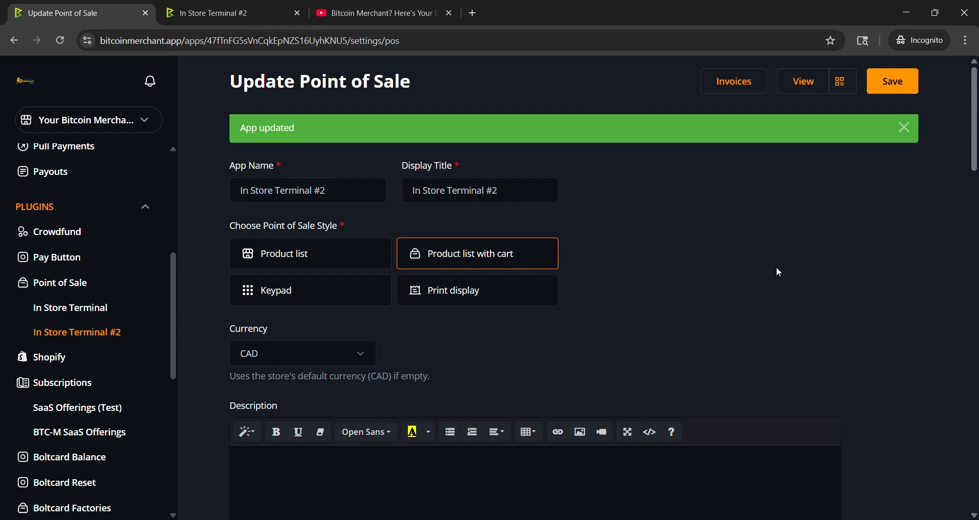
pyautogui.scroll(-8, 775, 267)
pyautogui.scroll(-10, 763, 269)
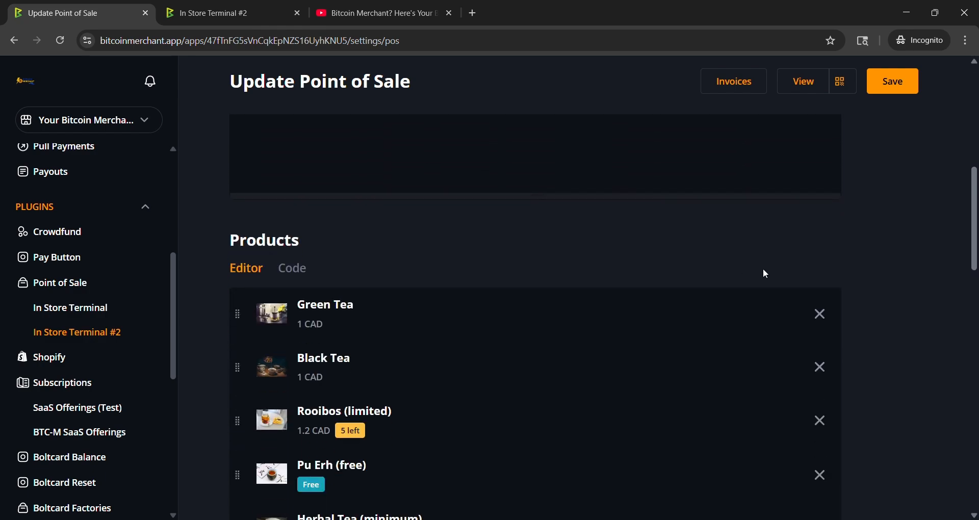
pyautogui.scroll(-1, 849, 287)
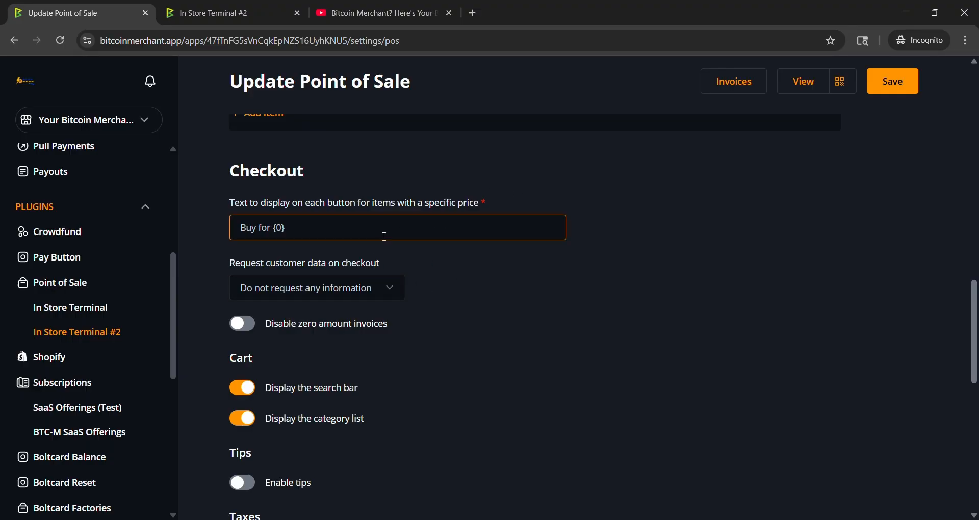
pyautogui.scroll(-1, 460, 267)
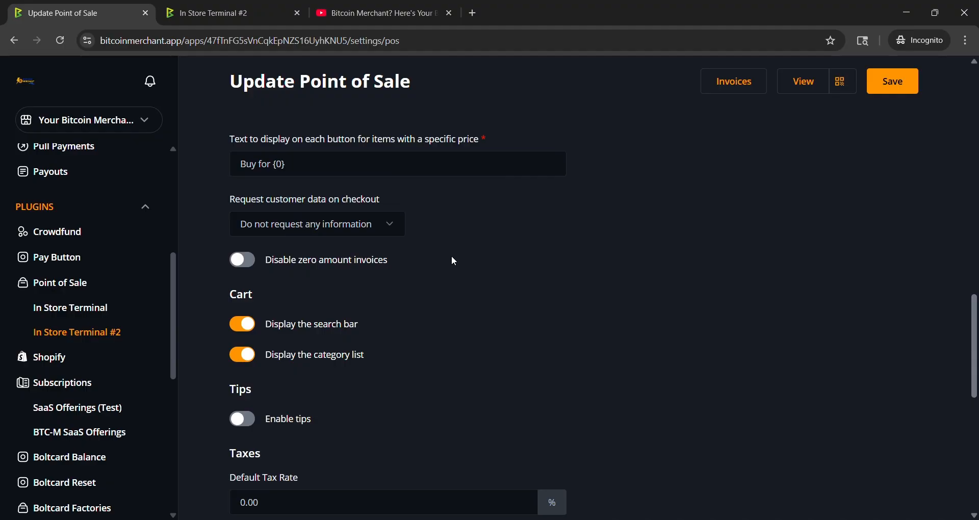
pyautogui.click(390, 225)
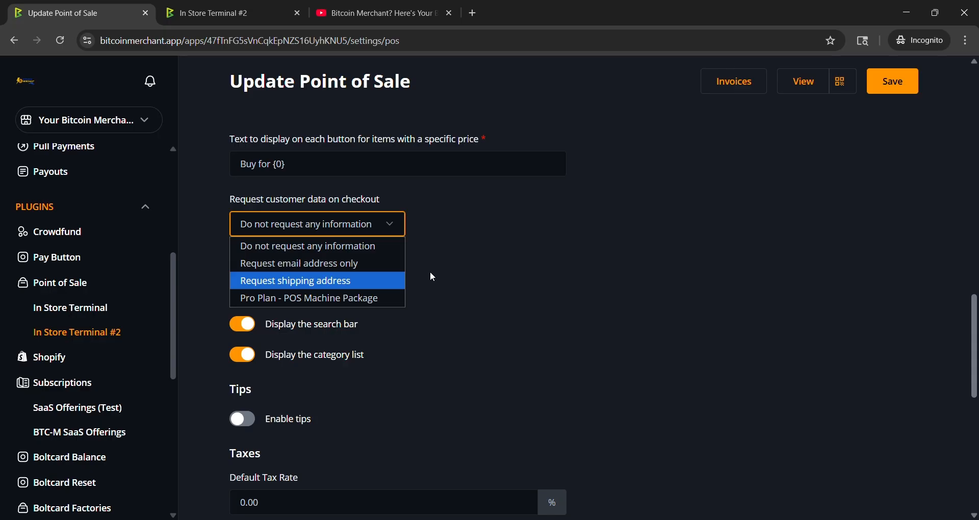
pyautogui.click(472, 258)
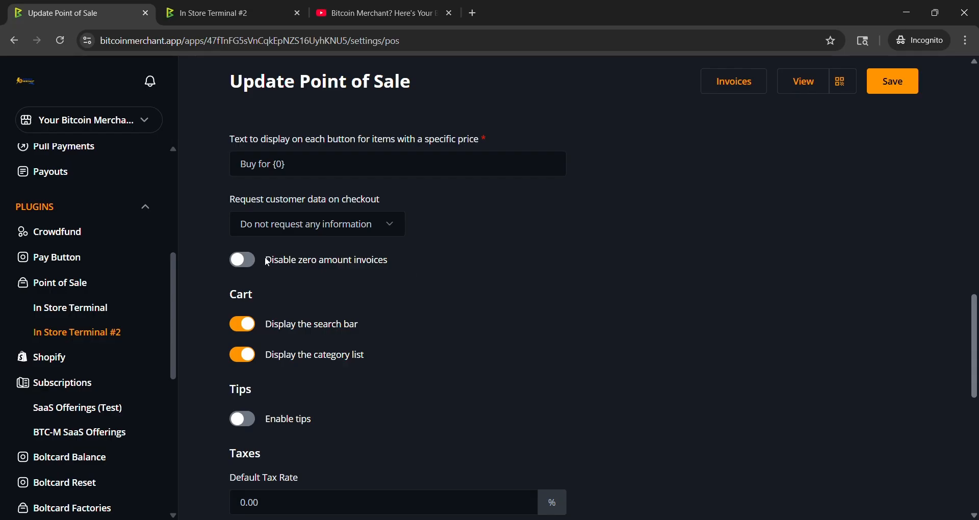
pyautogui.scroll(-3, 430, 252)
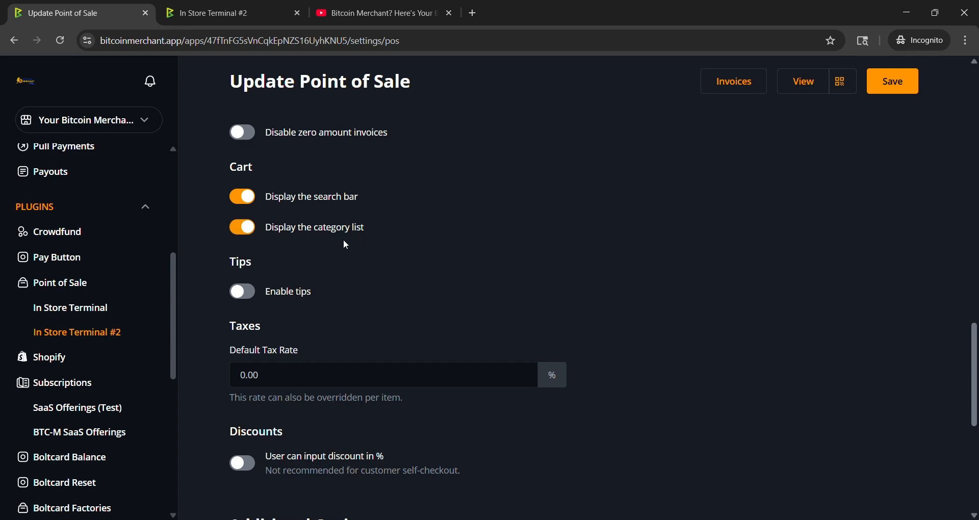
pyautogui.scroll(5, 330, 281)
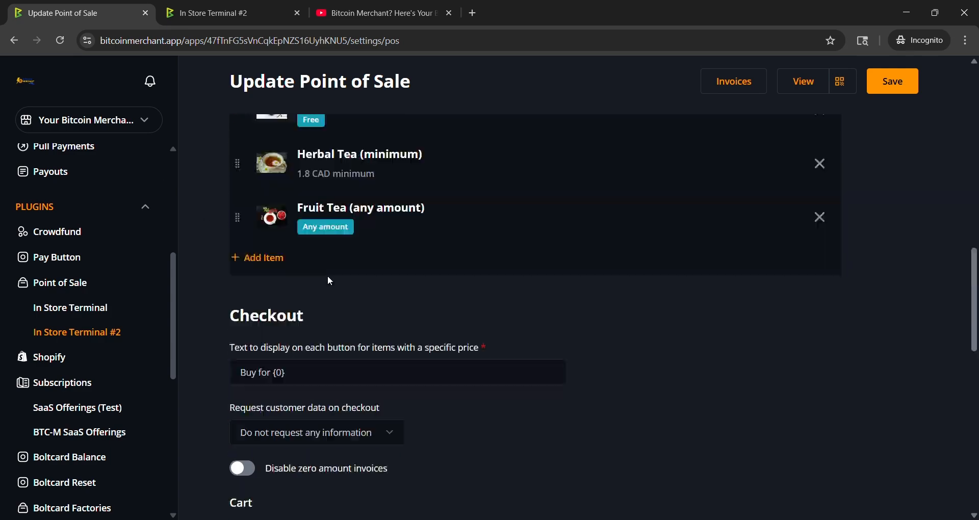
pyautogui.scroll(12, 543, 312)
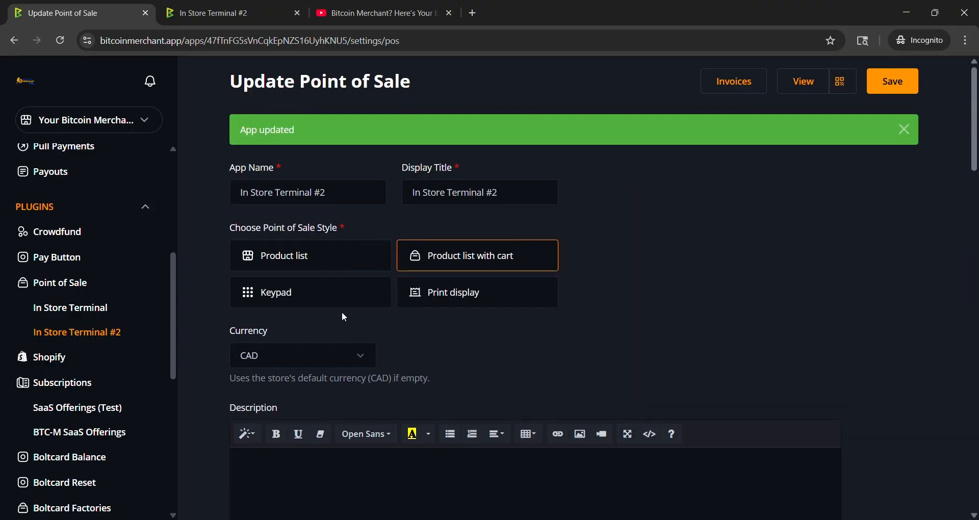
# Step: Switch the app's Point of Sale style to Keypad and save it
pyautogui.click(323, 301)
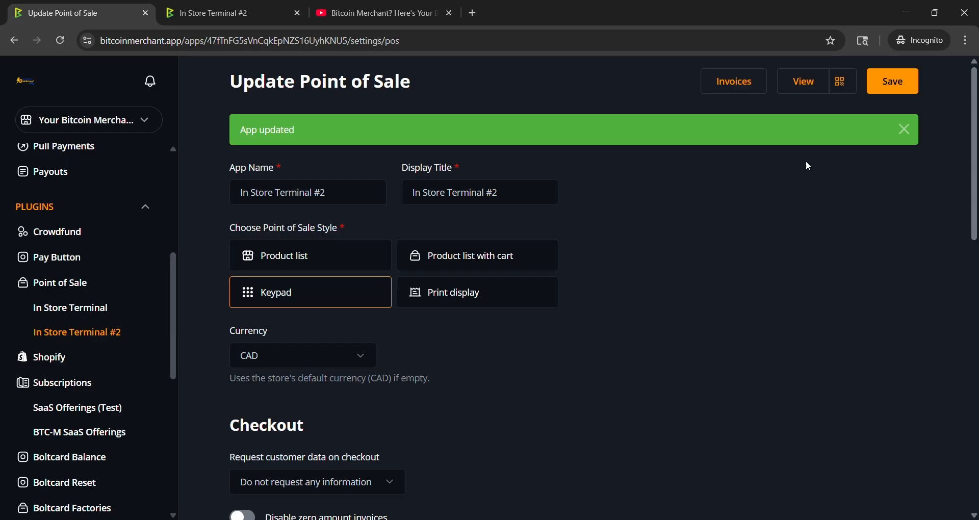
pyautogui.click(903, 81)
pyautogui.click(905, 130)
pyautogui.scroll(-7, 598, 234)
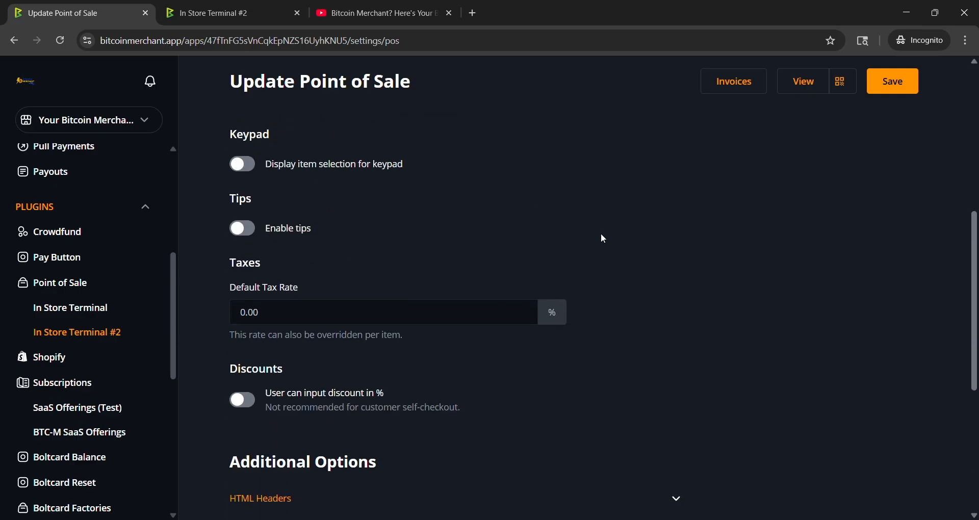
pyautogui.scroll(3, 601, 234)
pyautogui.scroll(-2, 576, 240)
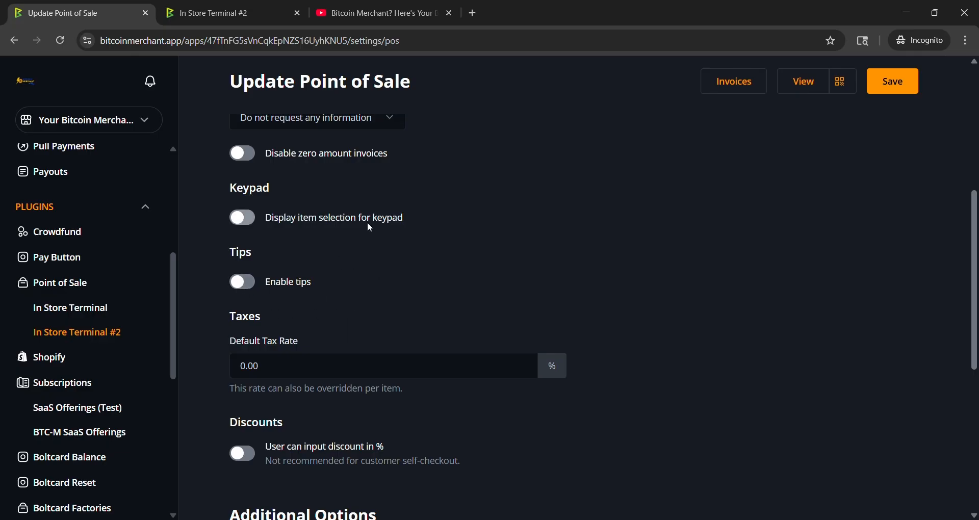
pyautogui.click(250, 227)
pyautogui.scroll(8, 470, 237)
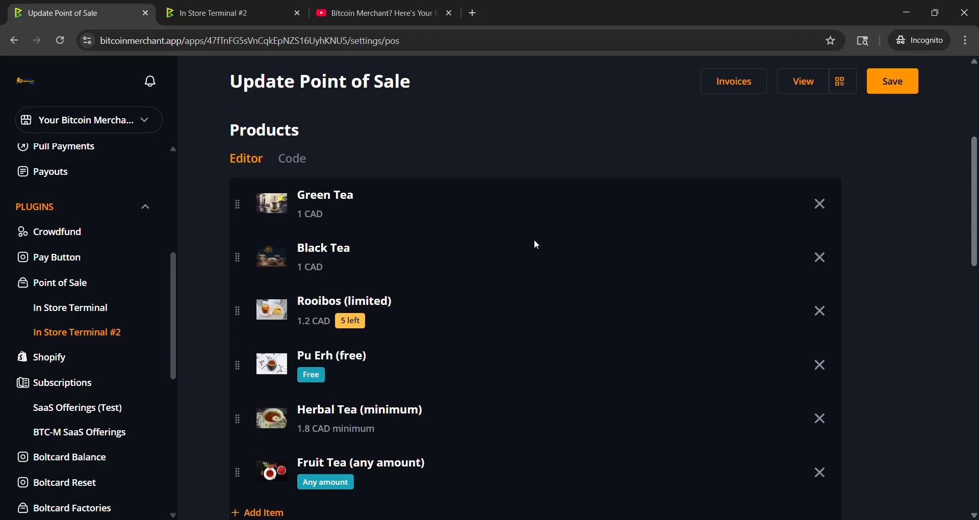
pyautogui.scroll(-10, 417, 268)
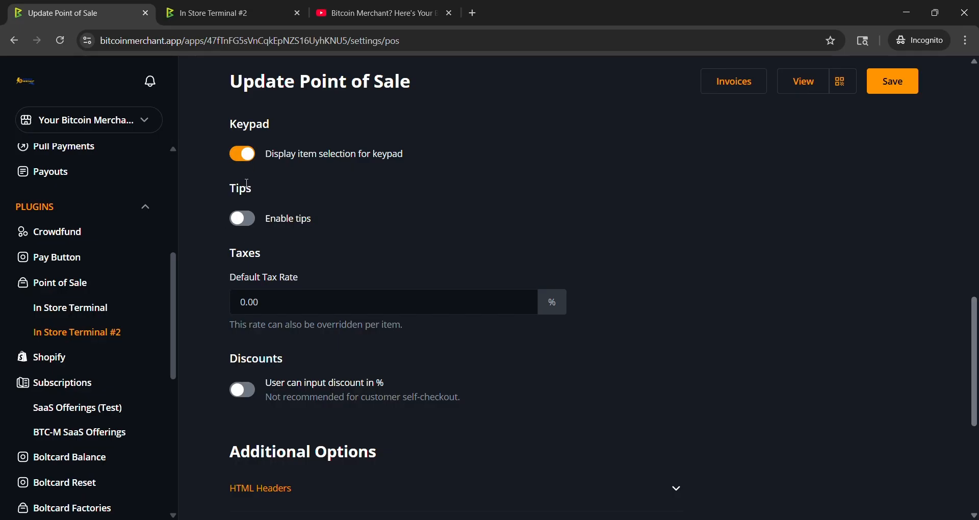
pyautogui.click(242, 156)
# Step: Enable tips and add 25 to the tip percentage amounts, making them 15,18,20,25
pyautogui.click(245, 219)
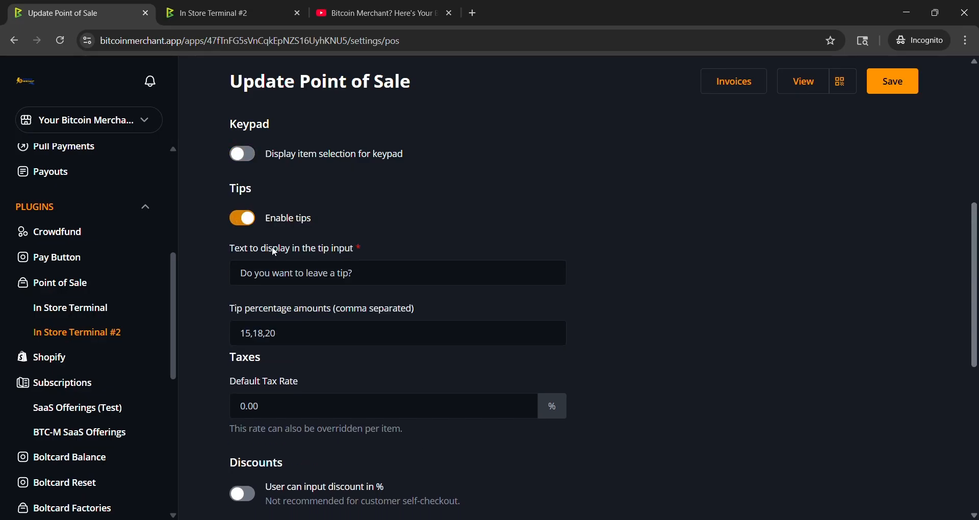
pyautogui.click(240, 274)
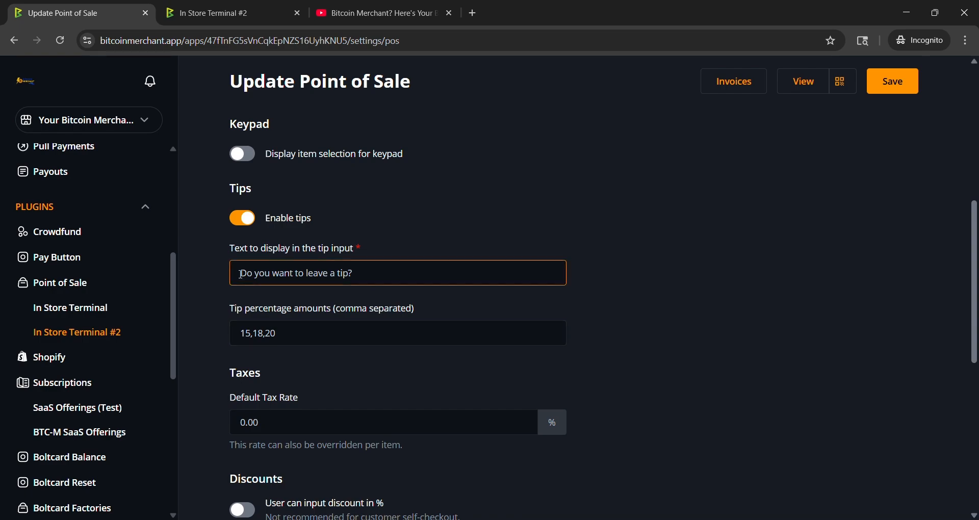
pyautogui.click(319, 333)
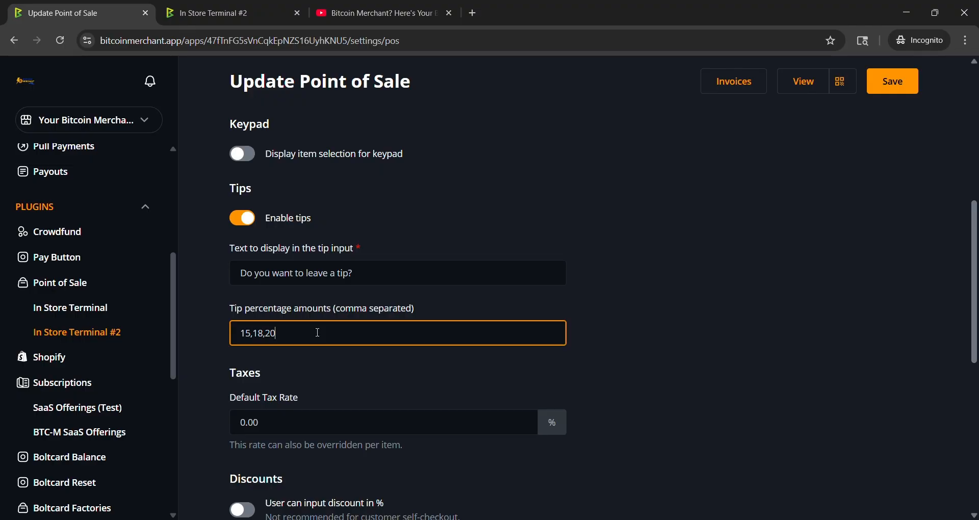
pyautogui.write(',25')
pyautogui.click(780, 323)
# Step: Set the default tax rate to 5.00 %
pyautogui.click(406, 421)
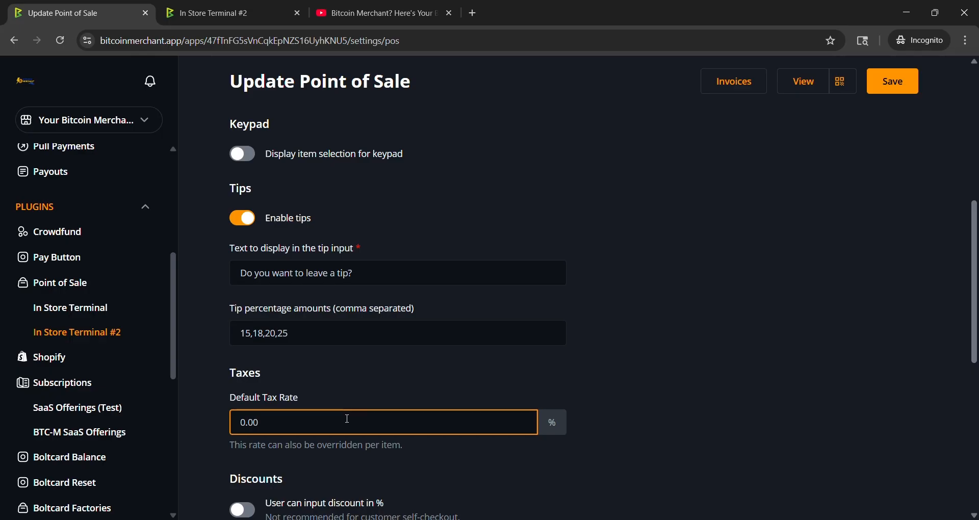
pyautogui.press('BackSpace')
pyautogui.press('BackSpace')
pyautogui.press('BackSpace')
pyautogui.press('BackSpace')
pyautogui.write('5.00')
pyautogui.press('Return')
# Step: Allow users to input a discount in % and save the app settings
pyautogui.scroll(-5, 591, 268)
pyautogui.scroll(-6, 592, 270)
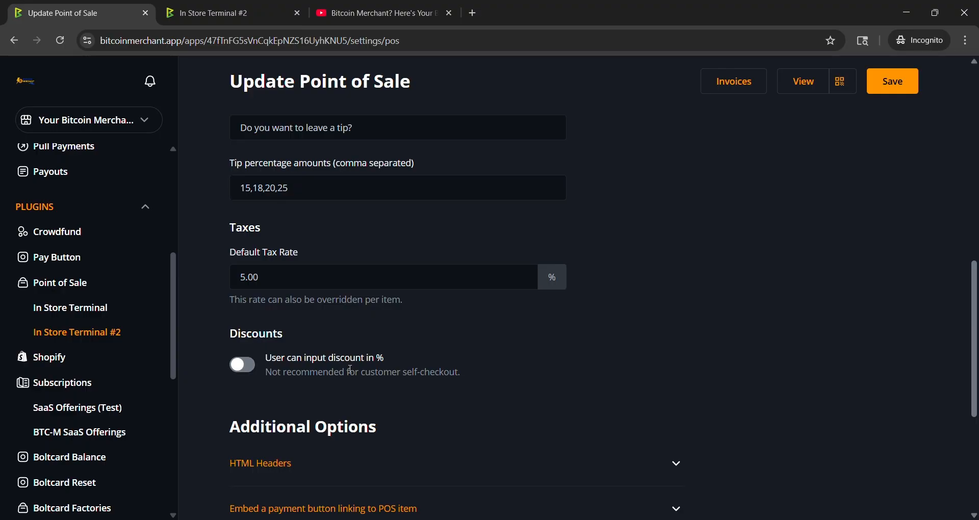
pyautogui.click(245, 369)
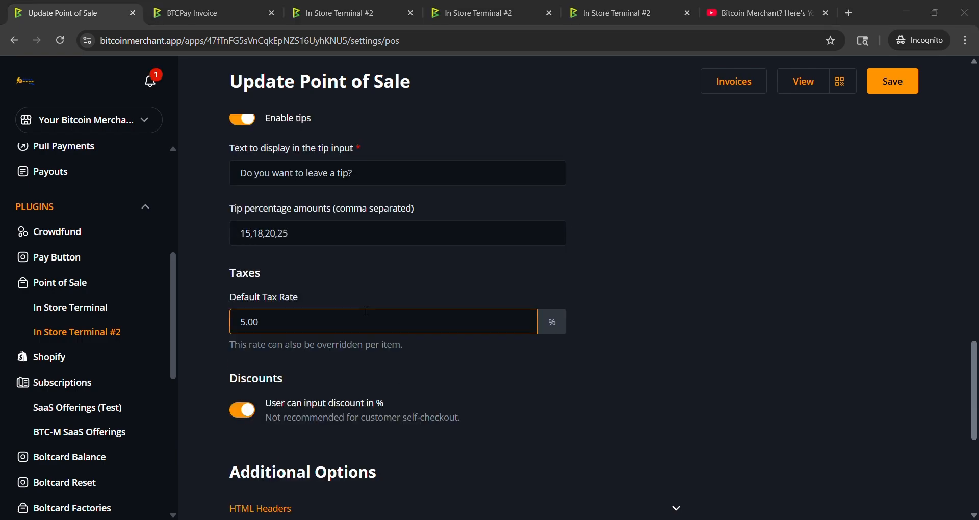
pyautogui.scroll(10, 365, 313)
pyautogui.scroll(10, 550, 319)
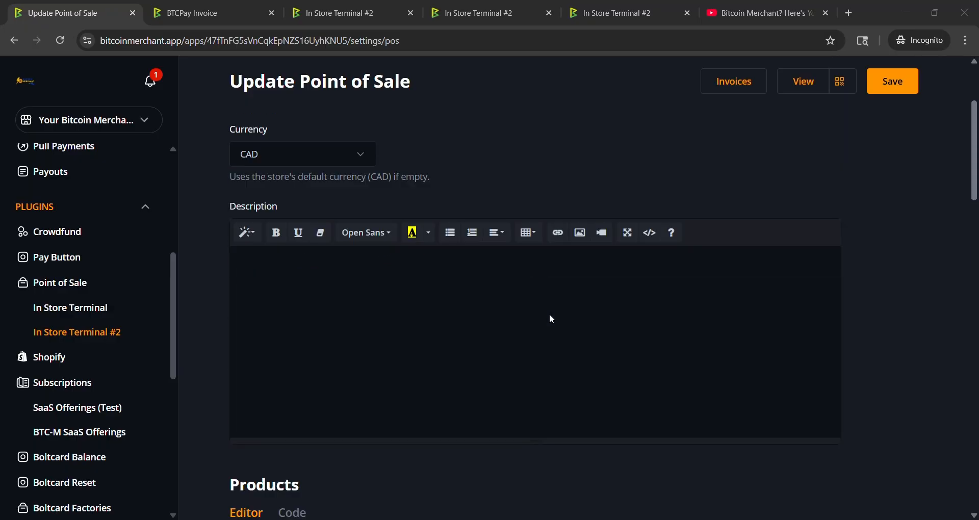
pyautogui.click(295, 264)
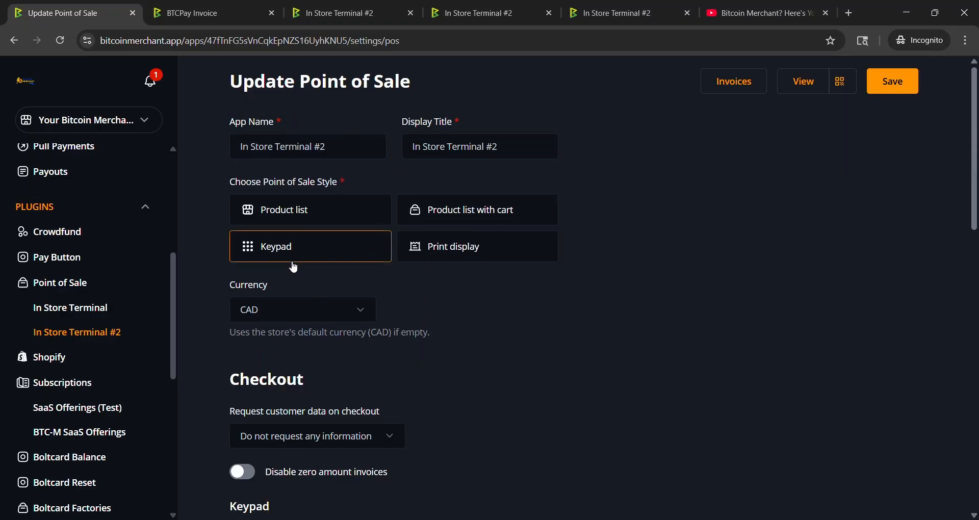
pyautogui.click(909, 89)
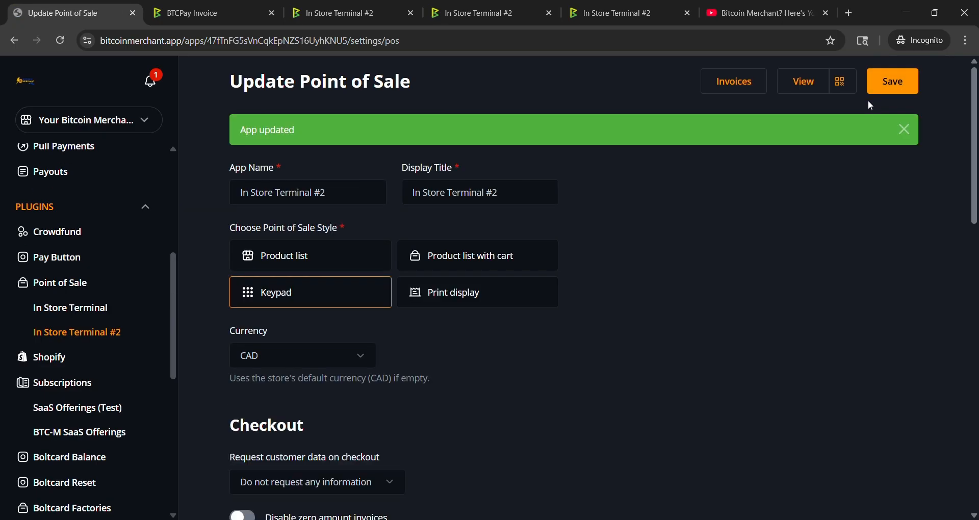
pyautogui.click(908, 135)
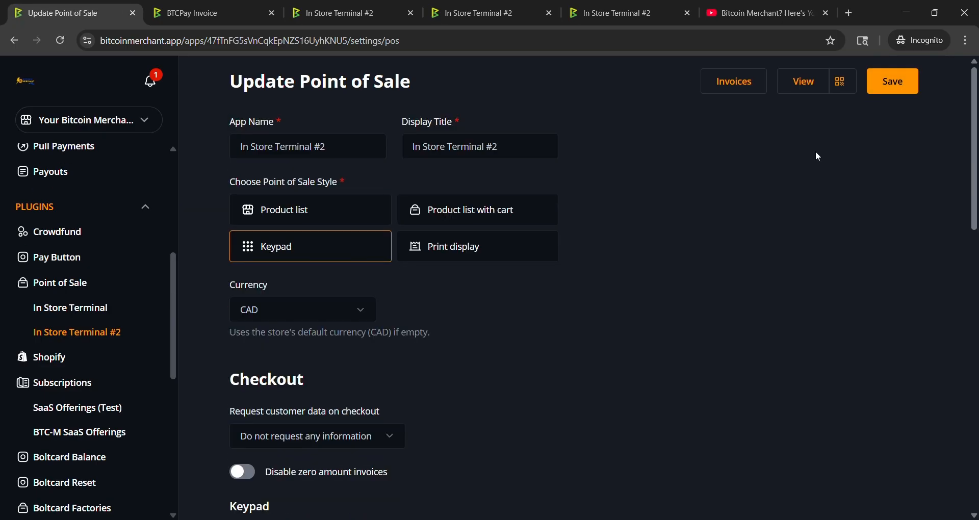
# Step: Open the keypad view, enter an amount of 20.00 and apply a 15% tip
pyautogui.click(798, 84)
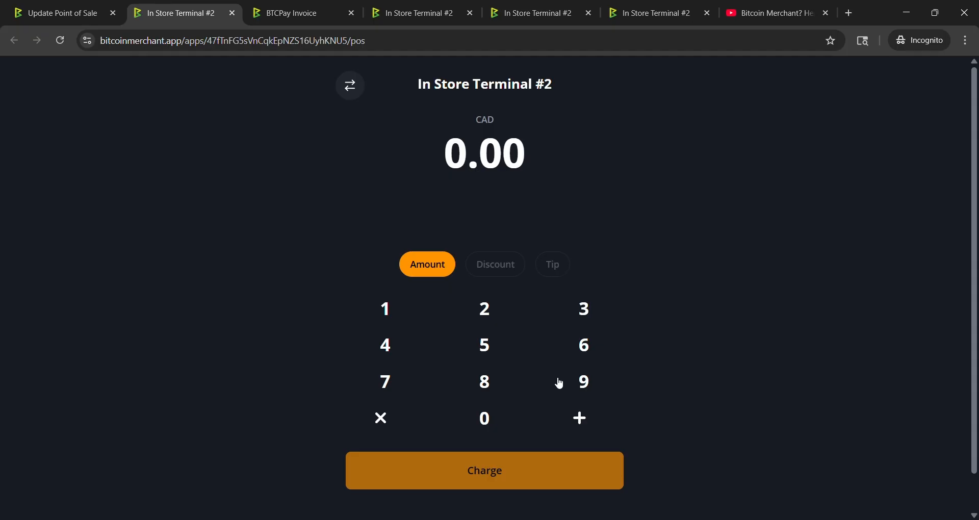
pyautogui.click(487, 313)
pyautogui.click(488, 424)
pyautogui.click(490, 430)
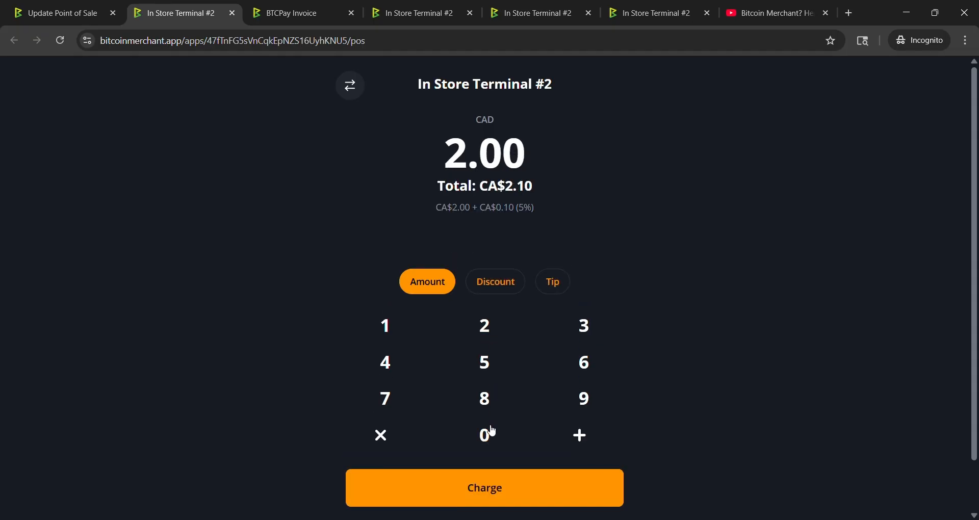
pyautogui.click(487, 437)
pyautogui.click(554, 281)
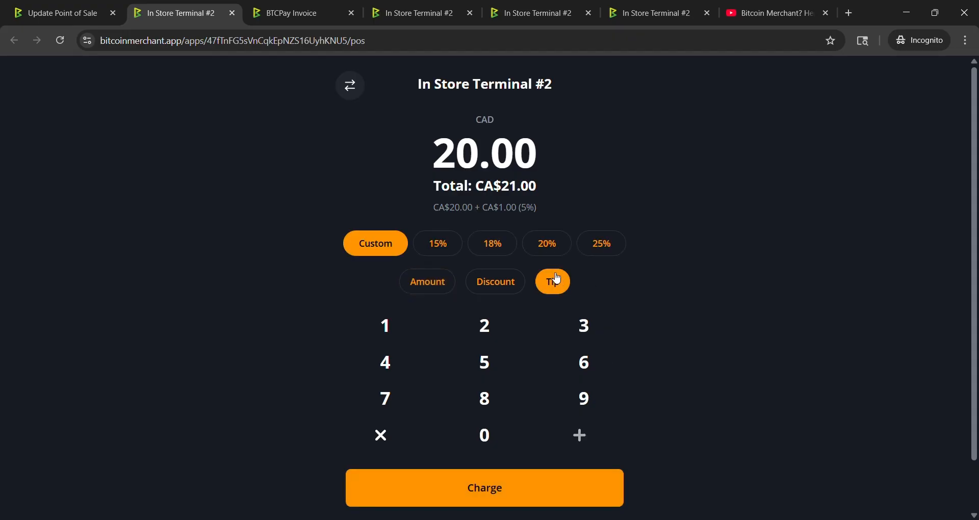
pyautogui.click(447, 250)
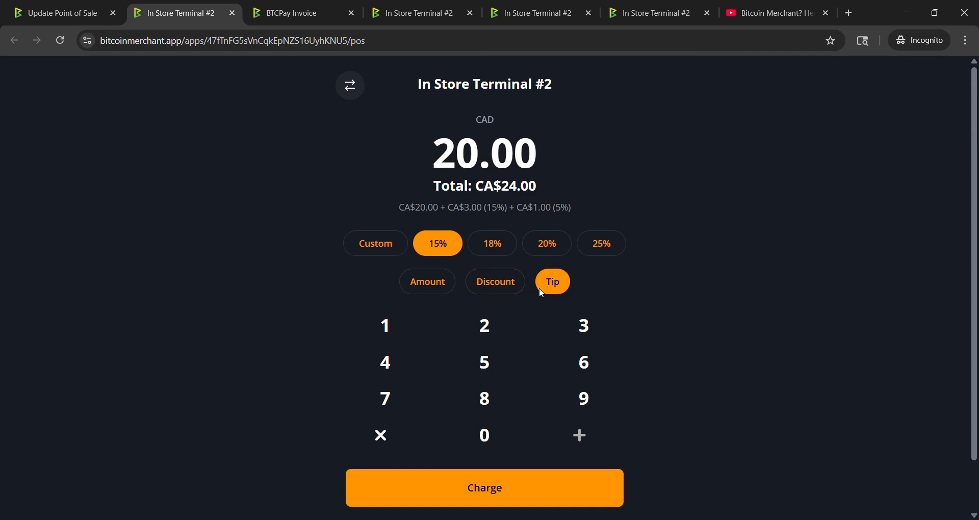
# Step: Highlight the 5% tax part of the breakdown and charge the keypad order
pyautogui.scroll(-2, 674, 320)
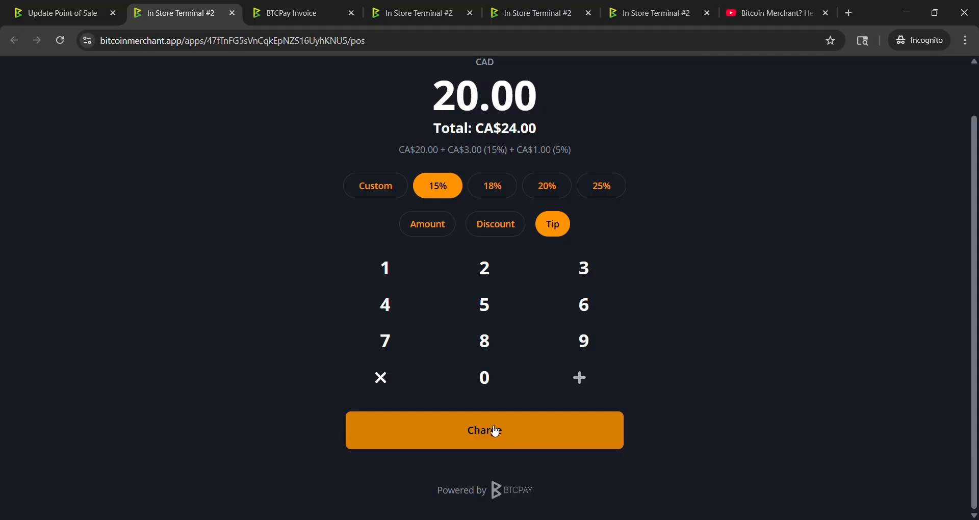
pyautogui.moveTo(399, 149); pyautogui.dragTo(573, 153)
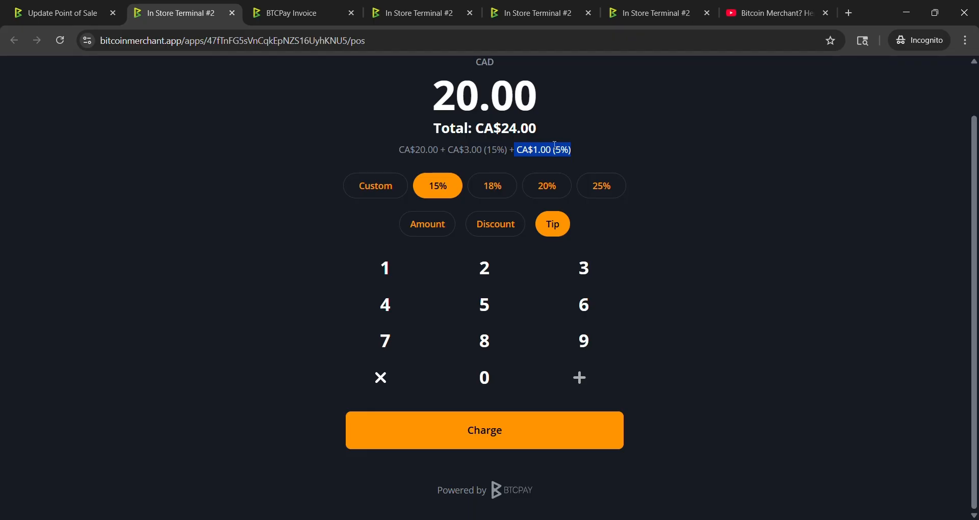
pyautogui.click(631, 144)
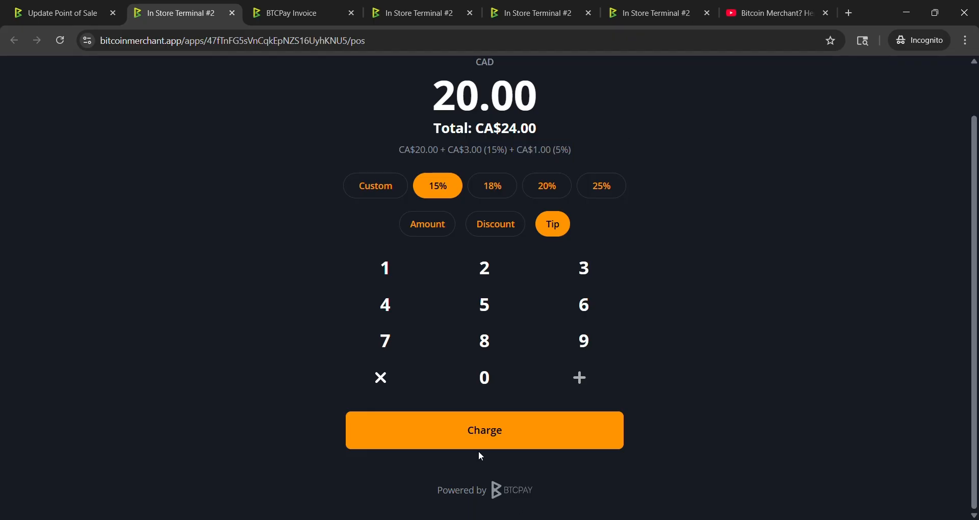
pyautogui.click(483, 423)
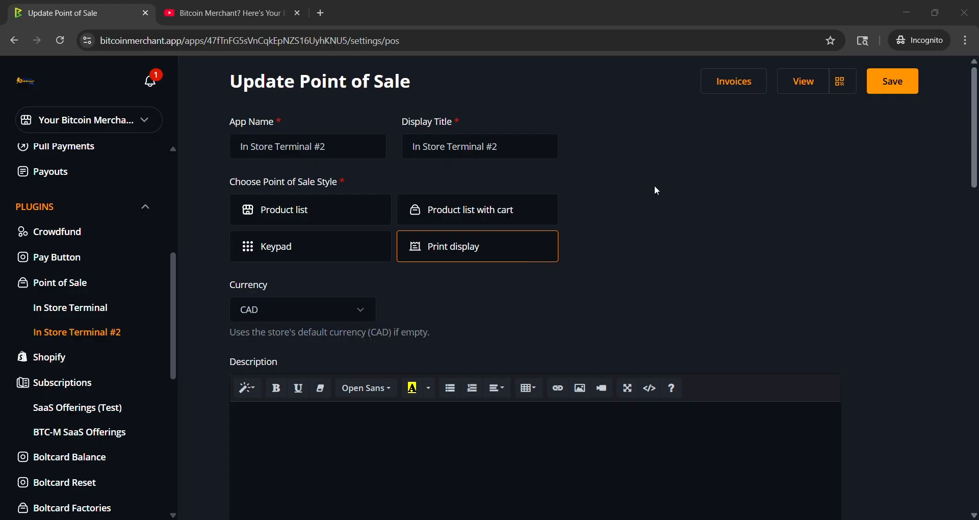
# Step: View the app's print display, then switch to its regular version and browse the product cards
pyautogui.click(808, 81)
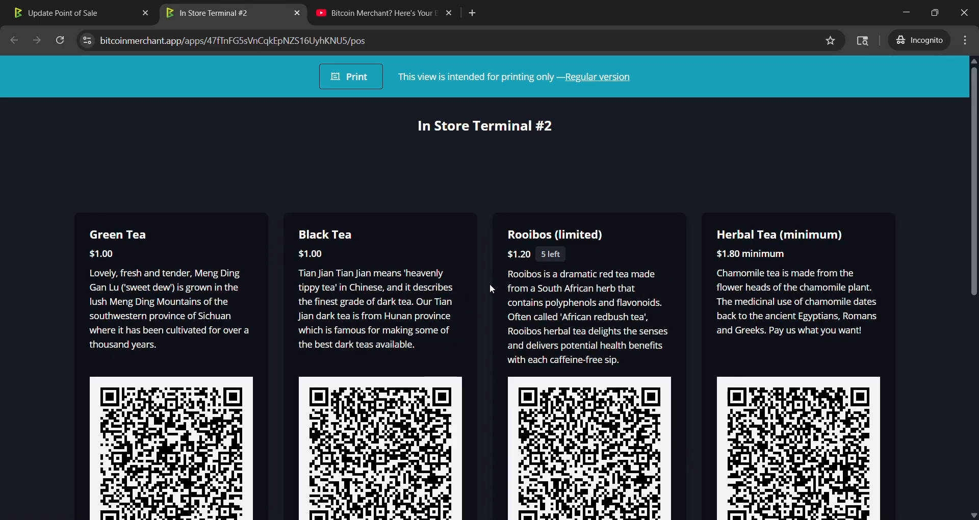
pyautogui.scroll(-2, 490, 284)
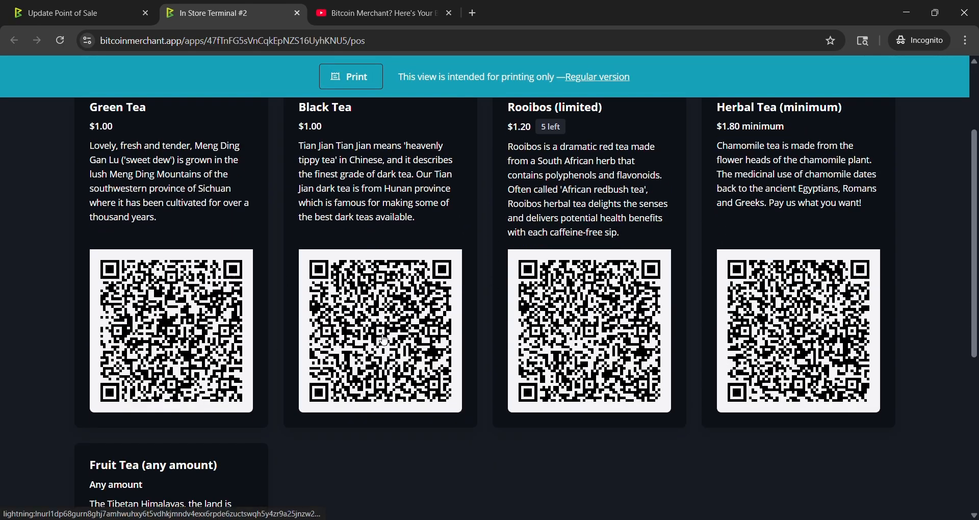
pyautogui.scroll(3, 385, 340)
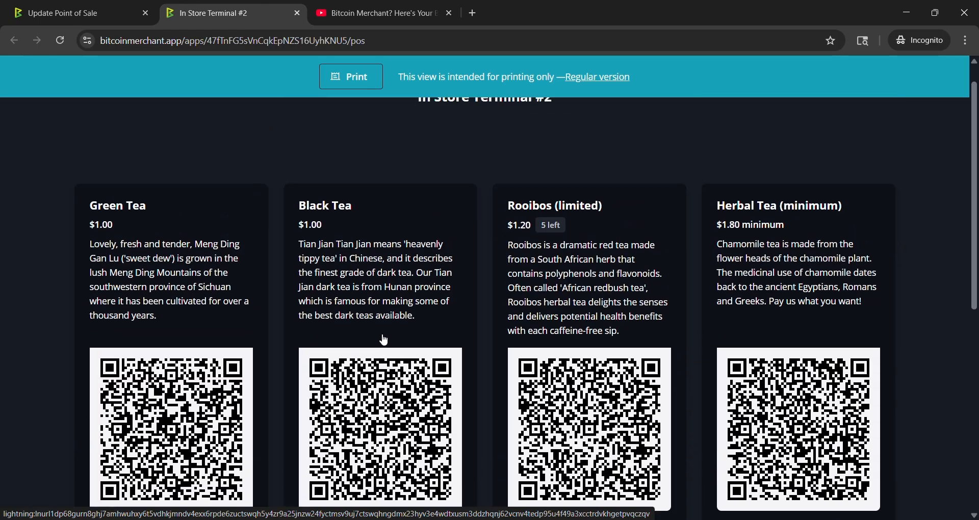
pyautogui.scroll(-2, 403, 341)
pyautogui.scroll(-1, 406, 343)
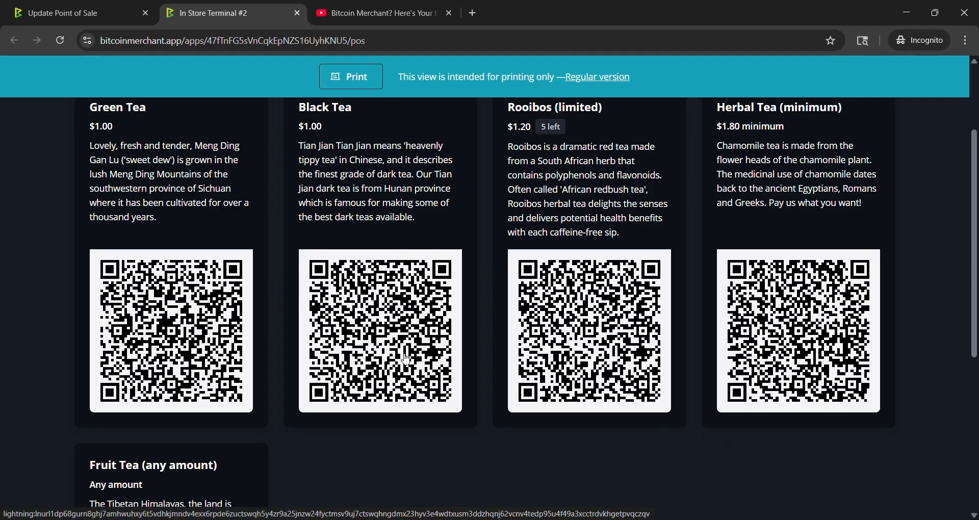
pyautogui.scroll(2, 407, 360)
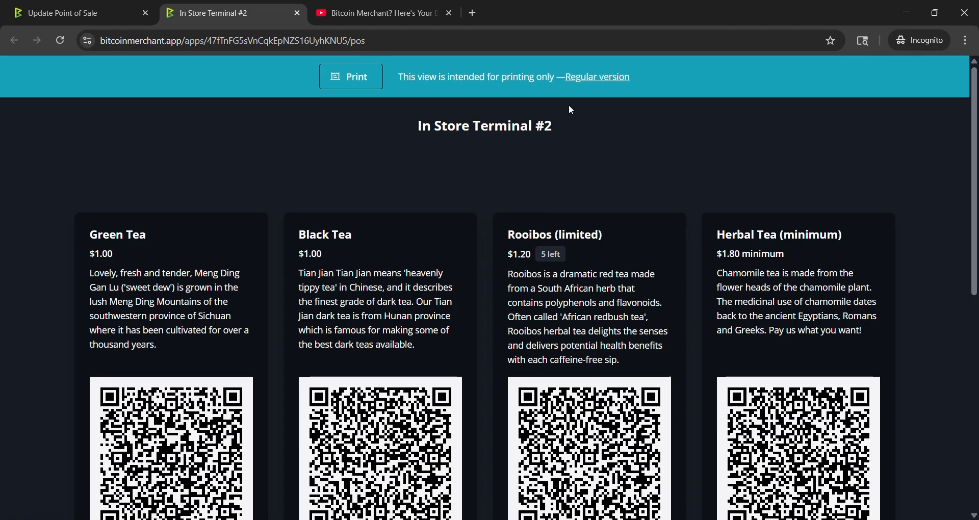
pyautogui.click(584, 80)
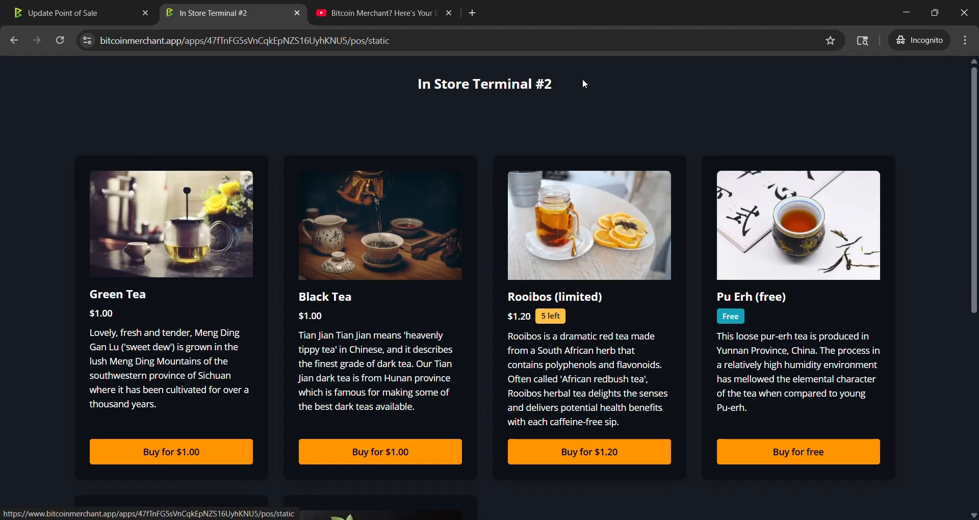
pyautogui.scroll(-2, 367, 254)
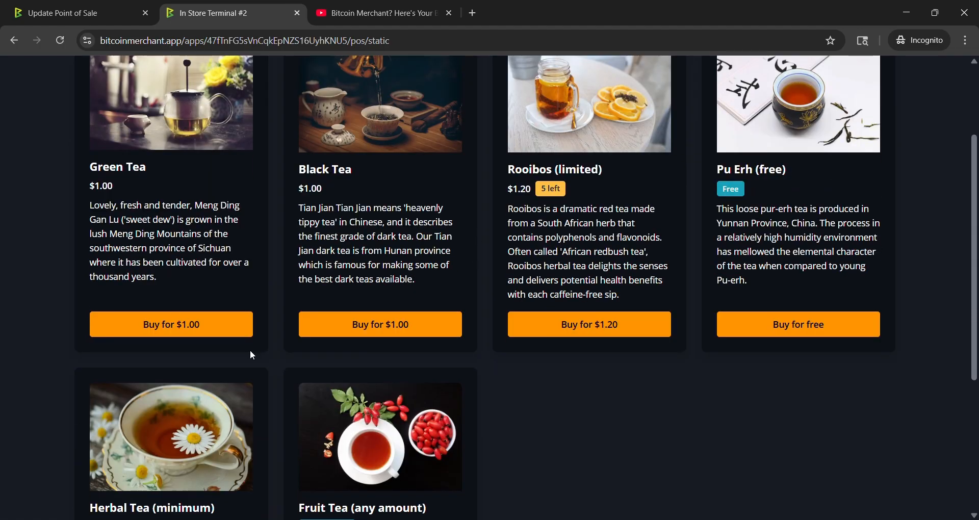
pyautogui.scroll(1, 475, 265)
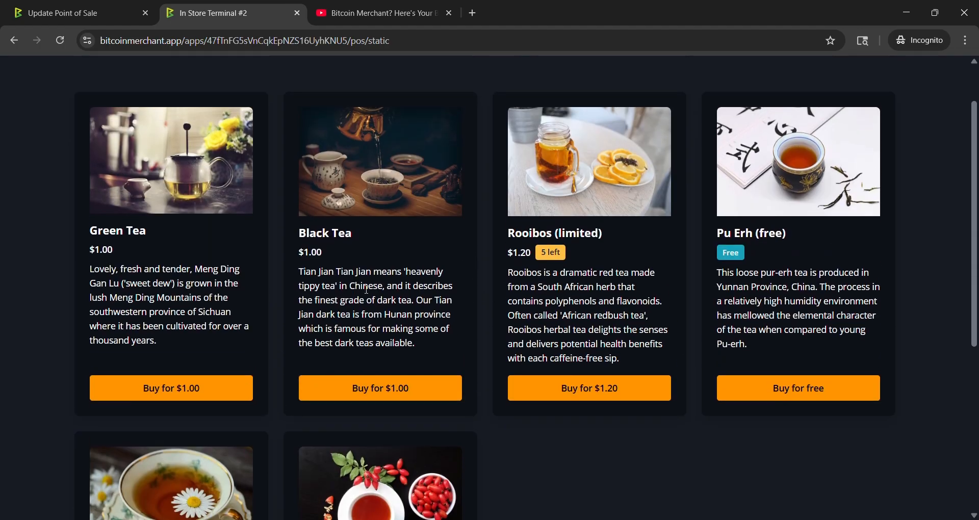
pyautogui.scroll(-5, 363, 302)
# Step: Buy Herbal Tea (minimum) for $10 and expand the invoice details
pyautogui.click(192, 398)
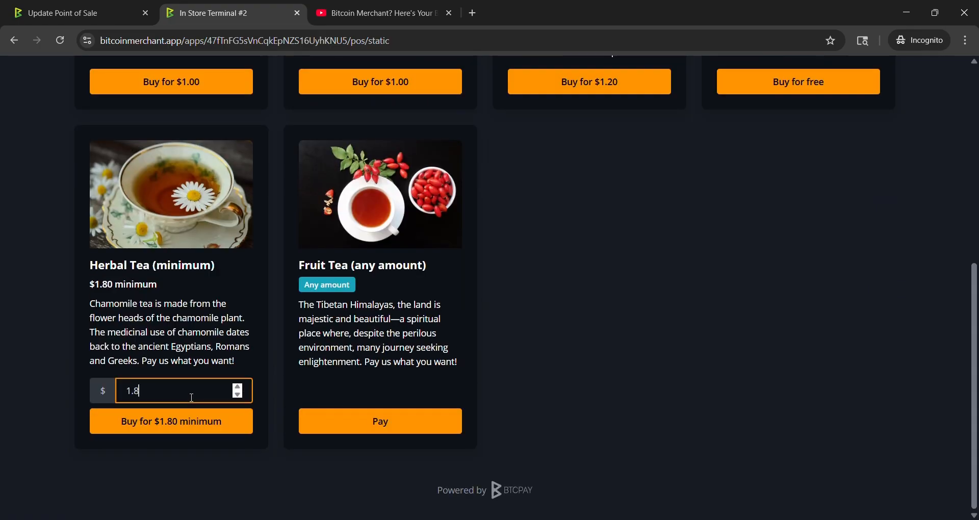
pyautogui.press('BackSpace')
pyautogui.press('BackSpace')
pyautogui.press('BackSpace')
pyautogui.write('10')
pyautogui.click(204, 427)
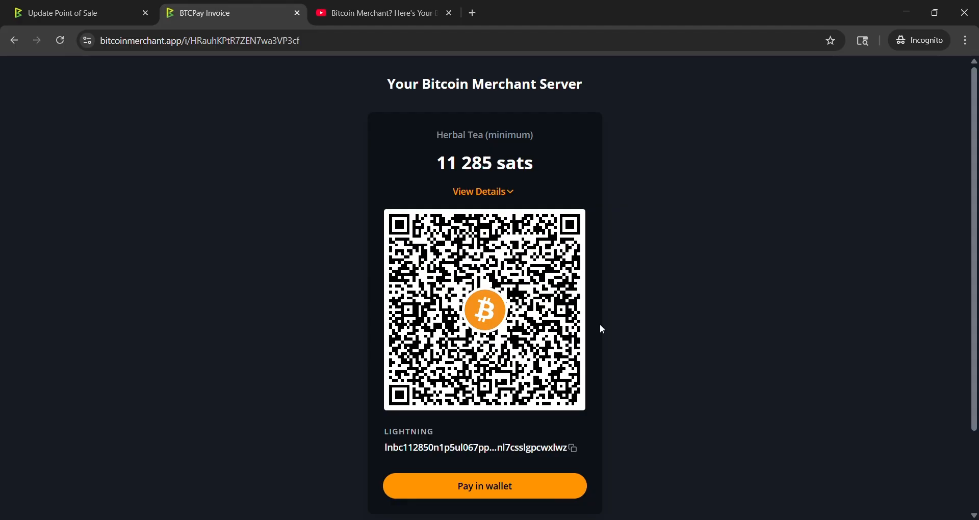
pyautogui.scroll(-2, 681, 210)
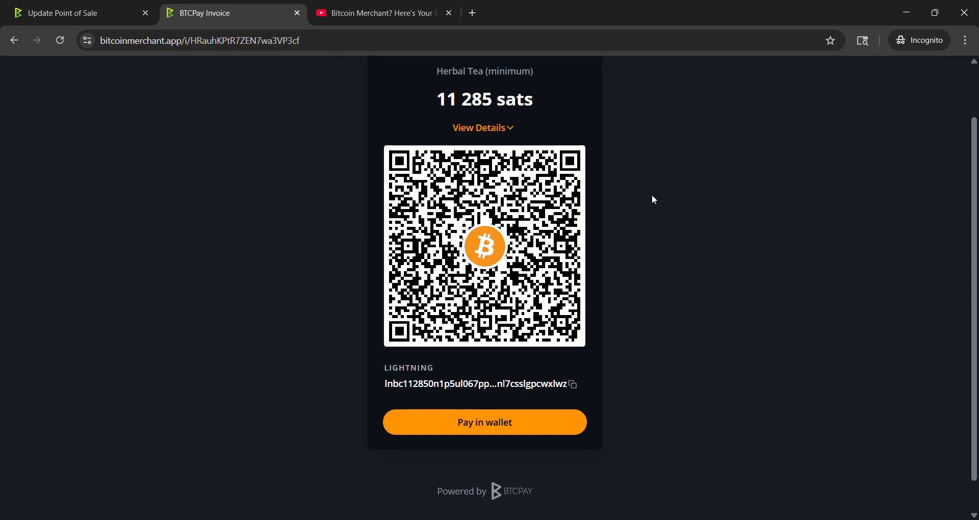
pyautogui.click(507, 131)
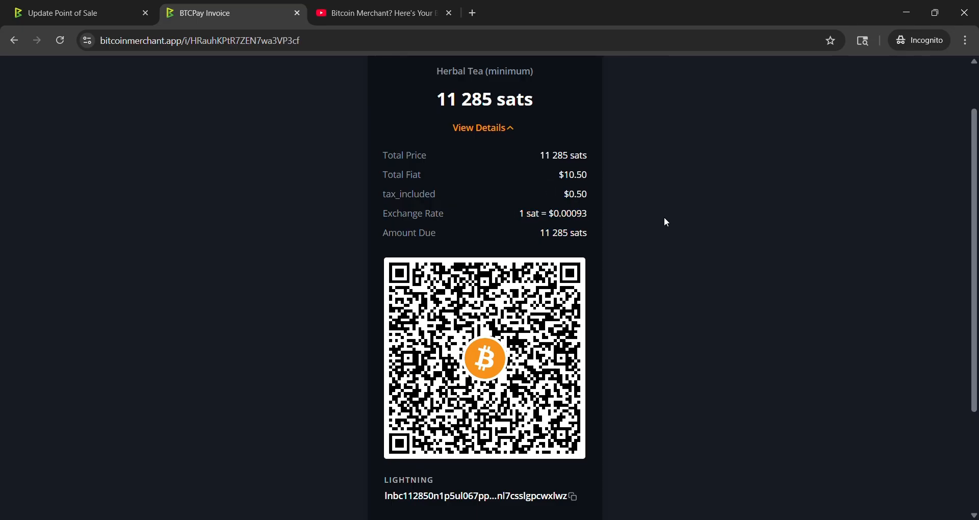
# Step: Scroll through the Herbal Tea invoice's details, QR code and wallet payment option
pyautogui.scroll(-3, 653, 214)
pyautogui.scroll(3, 642, 240)
pyautogui.scroll(-3, 471, 311)
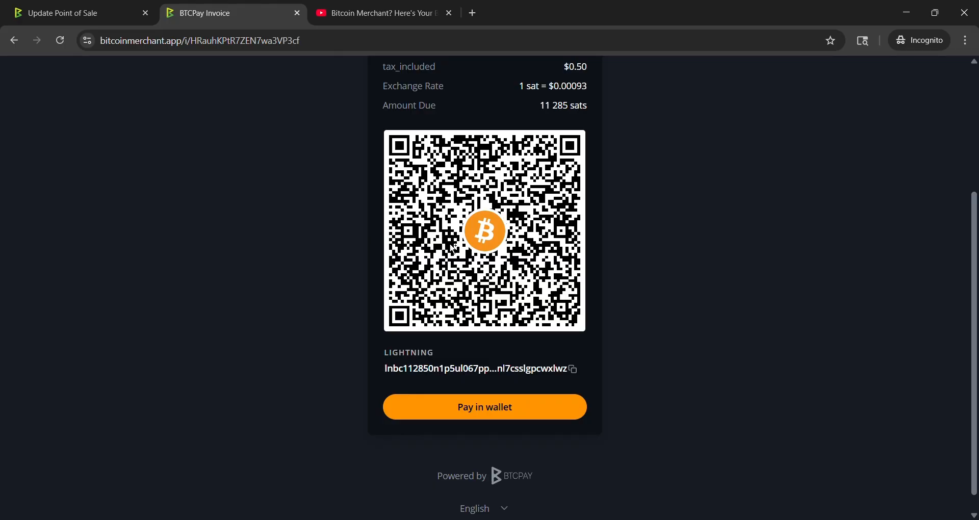
pyautogui.scroll(2, 519, 232)
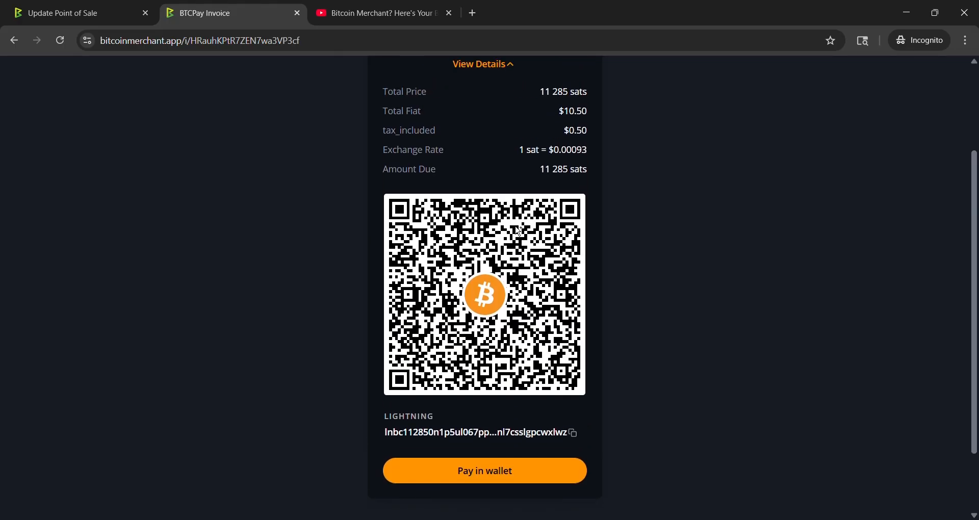
pyautogui.scroll(2, 521, 232)
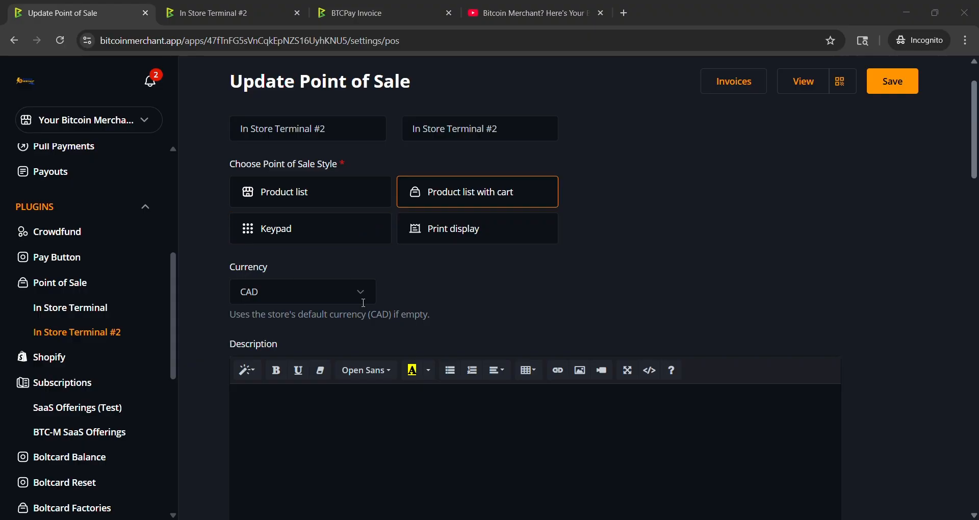
# Step: Open the Black Tea product in the Point of Sale settings and set its fixed price to 5 CAD
pyautogui.scroll(-5, 453, 268)
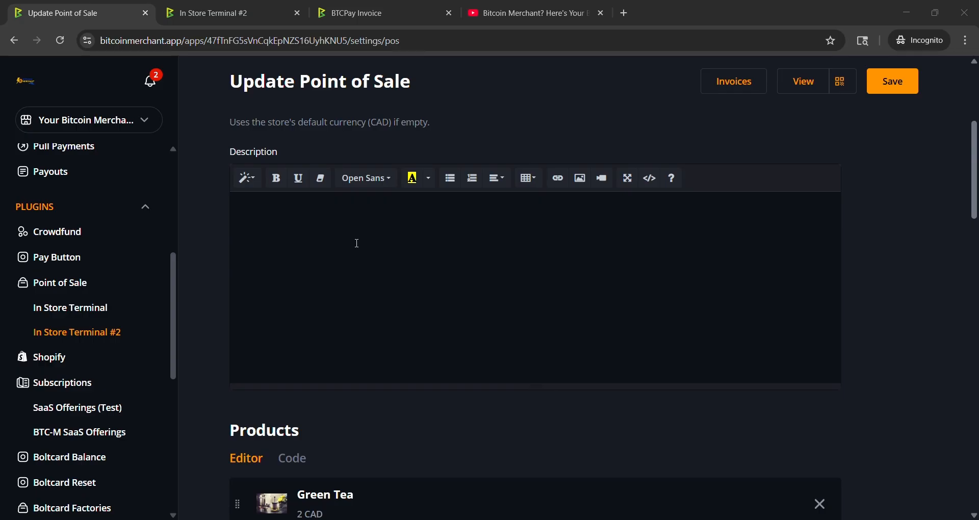
pyautogui.scroll(-2, 392, 244)
pyautogui.scroll(-3, 446, 281)
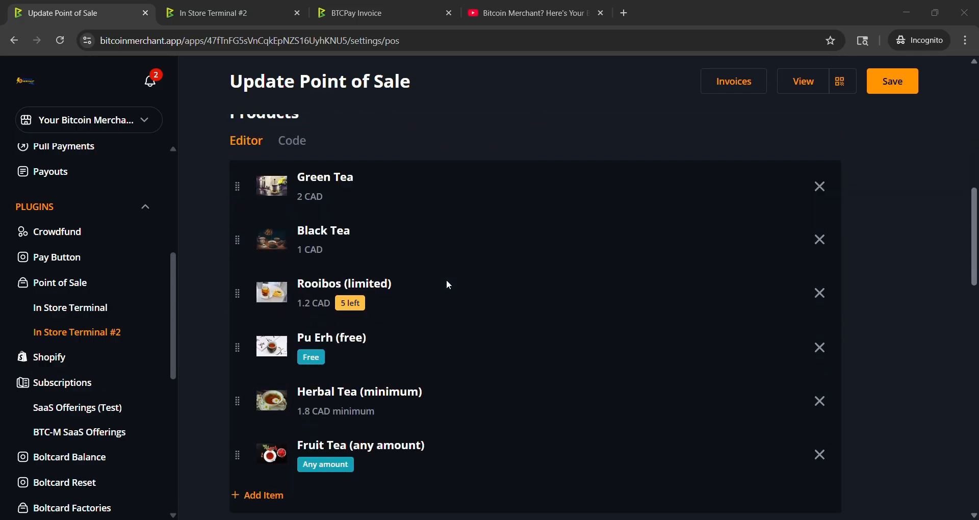
pyautogui.scroll(9, 449, 284)
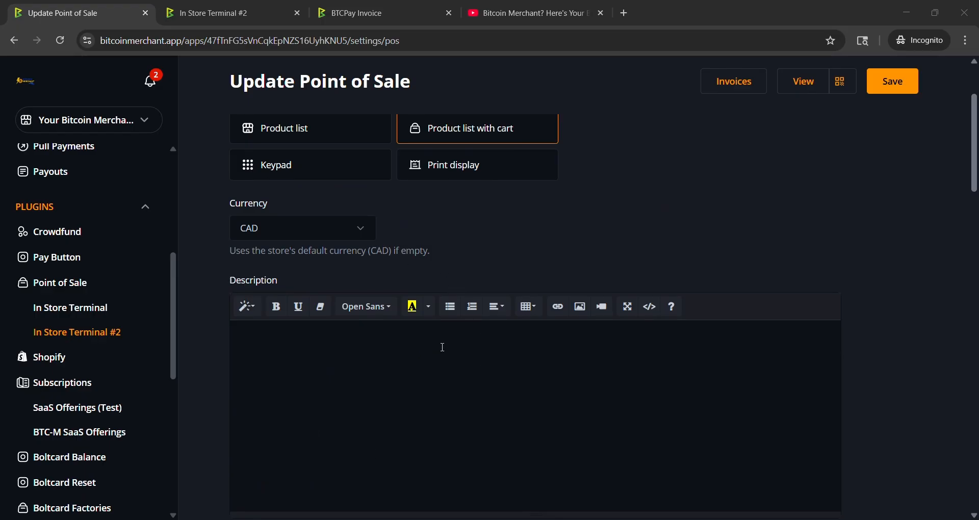
pyautogui.scroll(1, 442, 347)
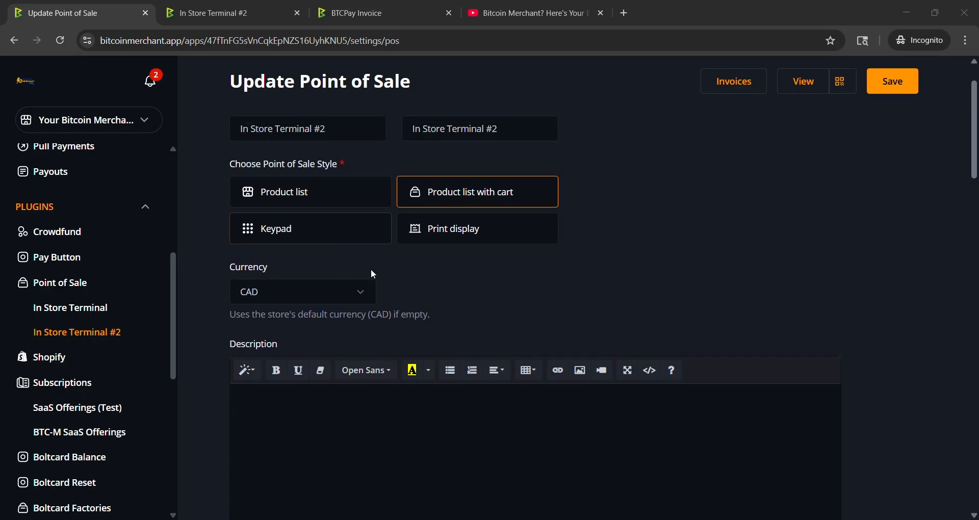
pyautogui.scroll(-5, 408, 275)
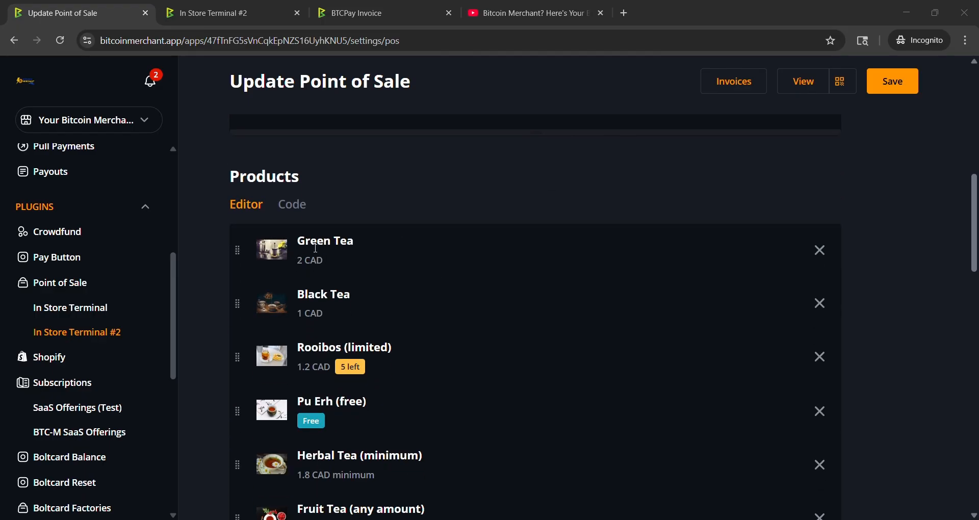
pyautogui.scroll(-3, 274, 252)
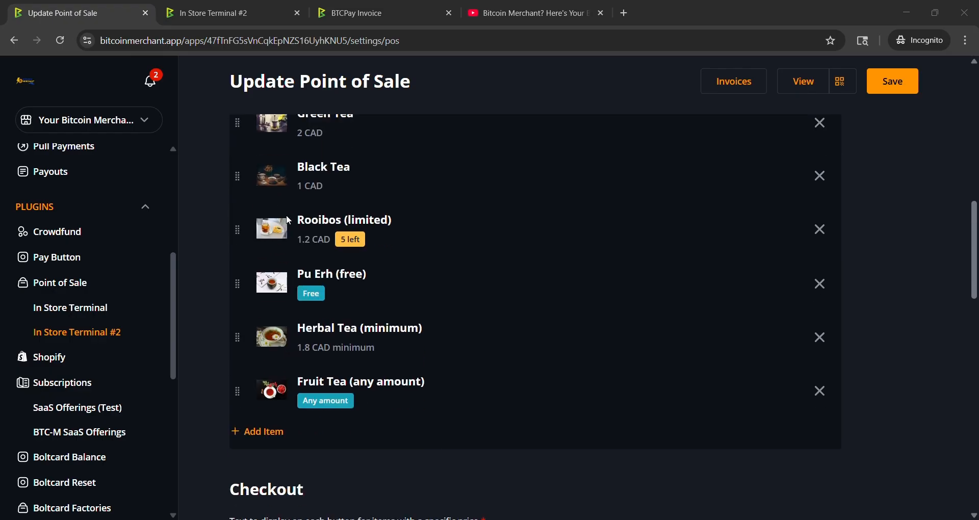
pyautogui.scroll(2, 286, 215)
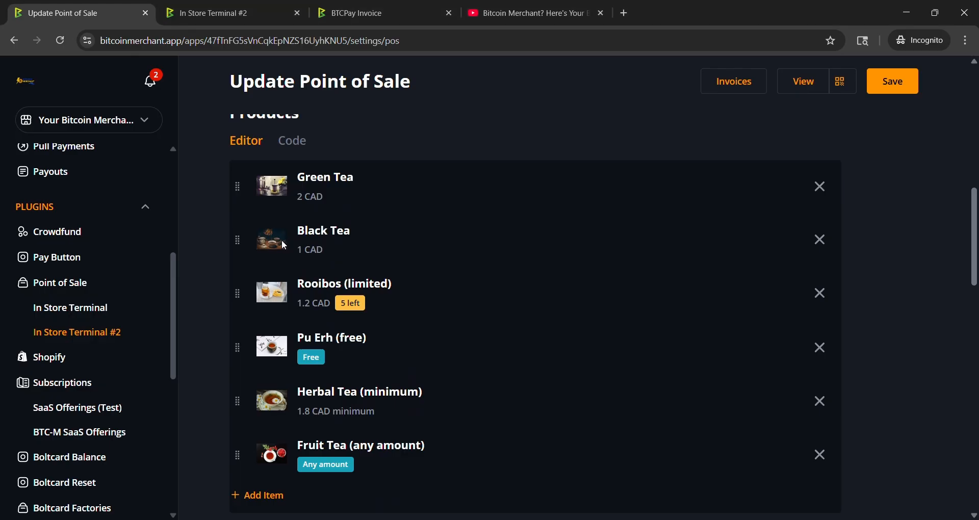
pyautogui.click(282, 240)
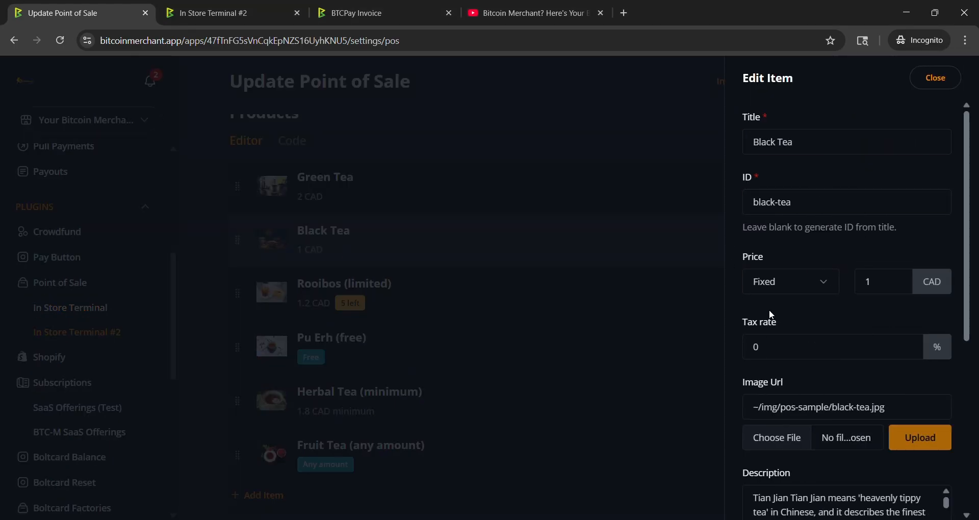
pyautogui.click(883, 282)
pyautogui.press('BackSpace')
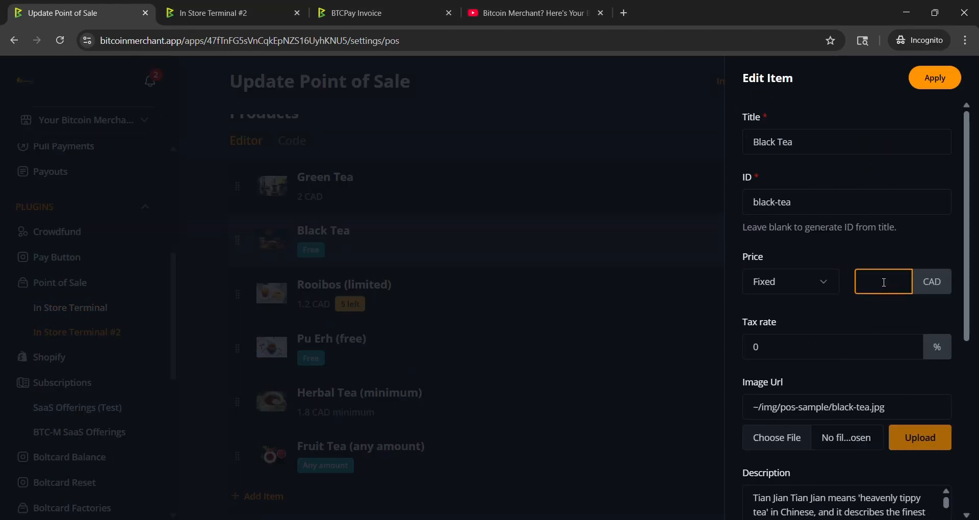
pyautogui.write('5')
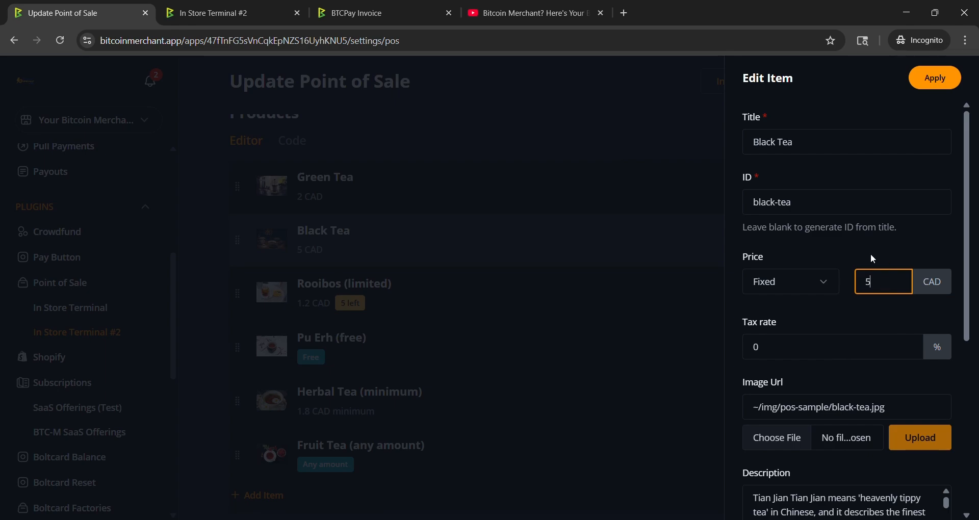
# Step: Switch Black Tea's price type to Minimum, then set it back to Fixed
pyautogui.click(826, 286)
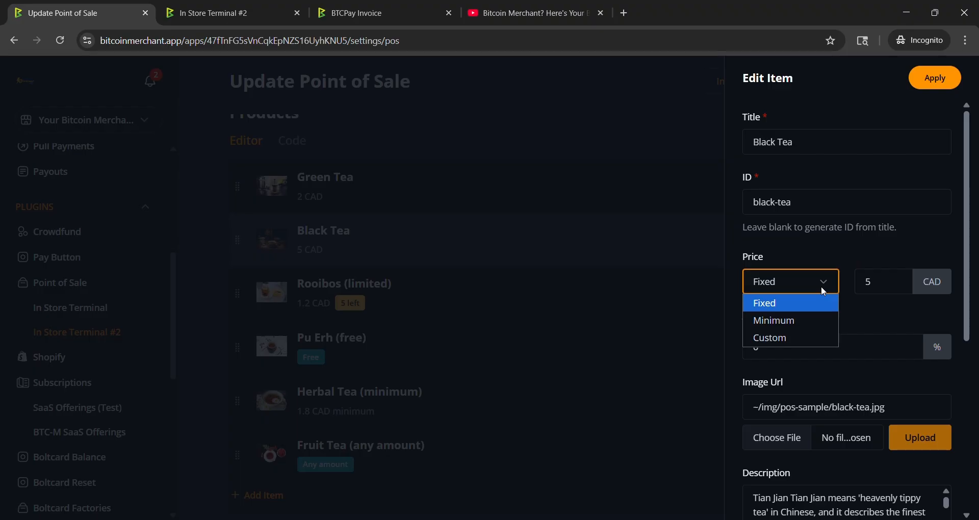
pyautogui.click(797, 320)
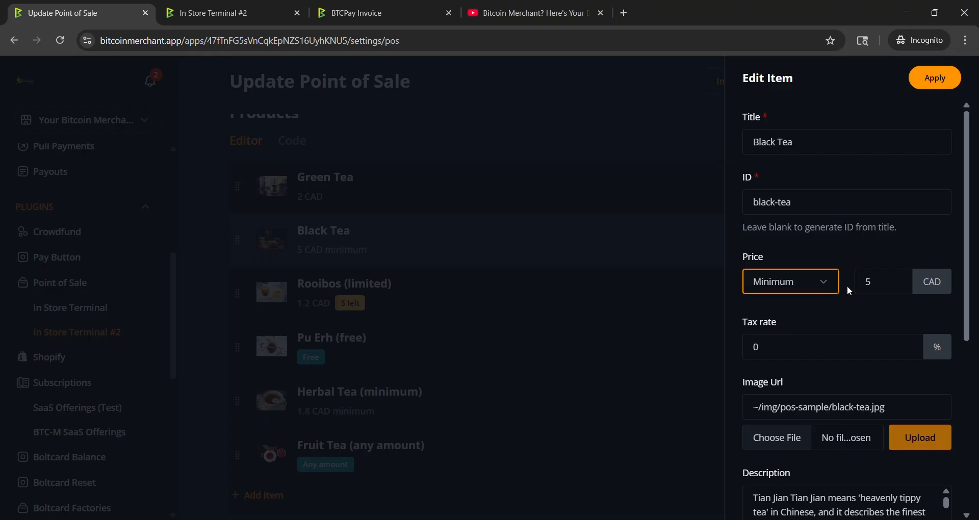
pyautogui.click(895, 281)
pyautogui.click(826, 284)
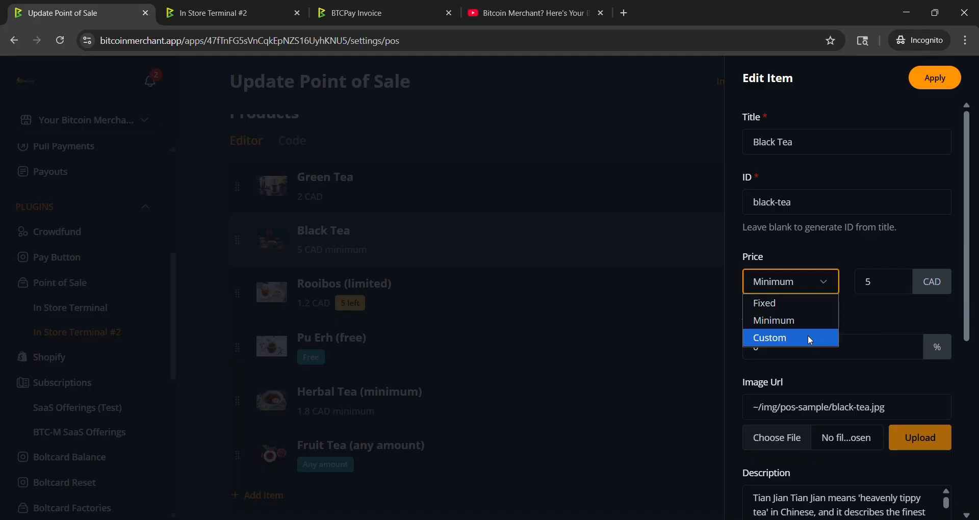
pyautogui.click(894, 316)
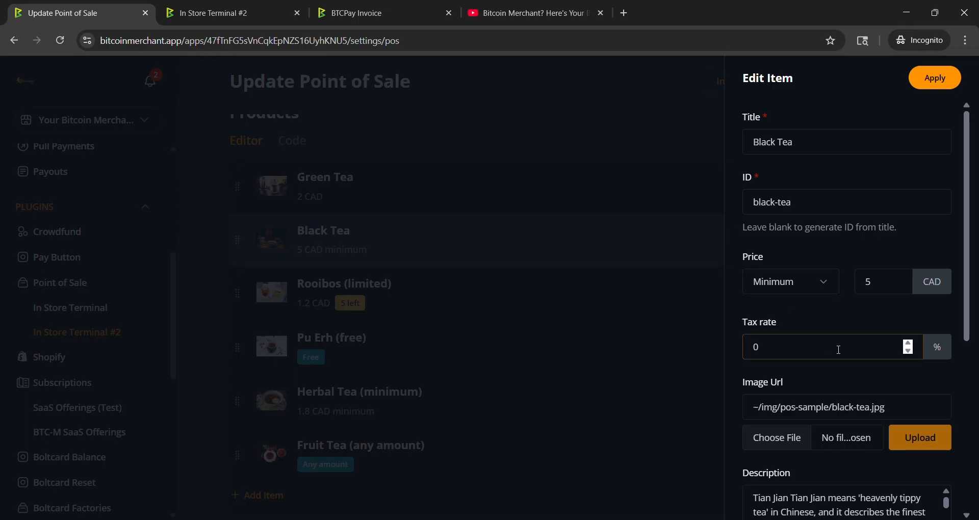
pyautogui.click(817, 284)
pyautogui.click(790, 303)
# Step: Scroll through the item's tax rate, image, description and category fields
pyautogui.scroll(-1, 870, 322)
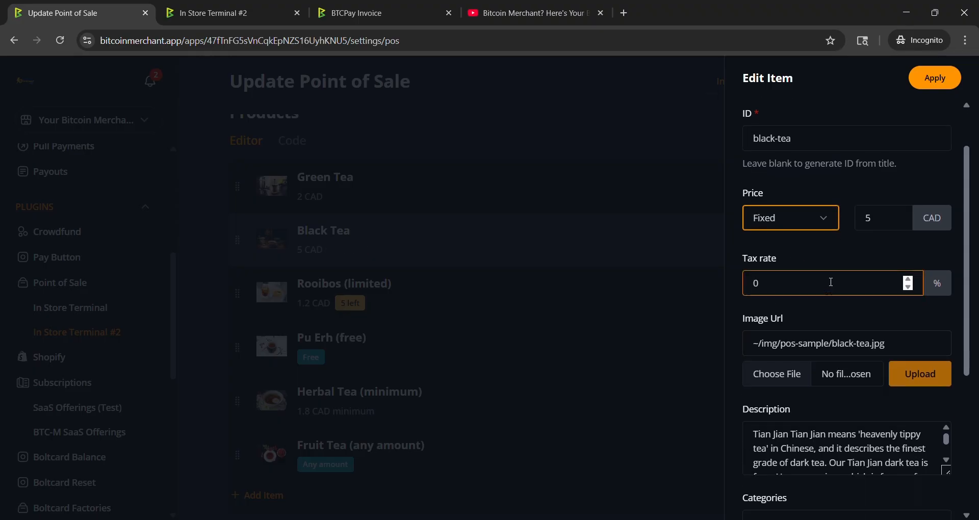
pyautogui.click(789, 281)
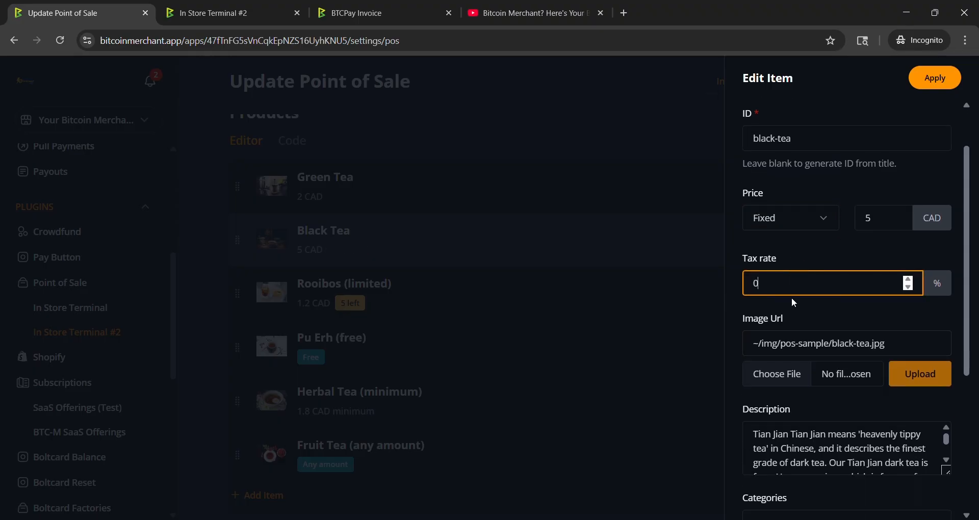
pyautogui.scroll(-2, 834, 326)
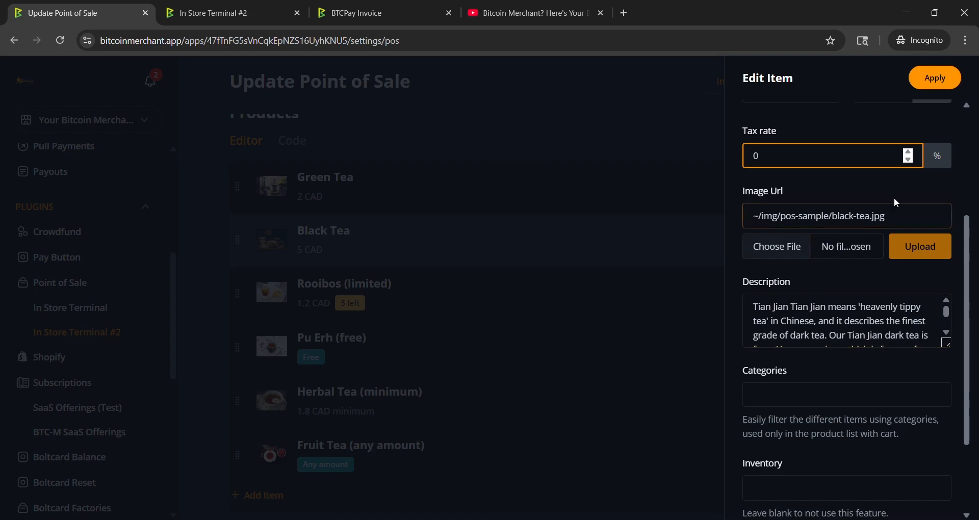
pyautogui.scroll(-2, 820, 330)
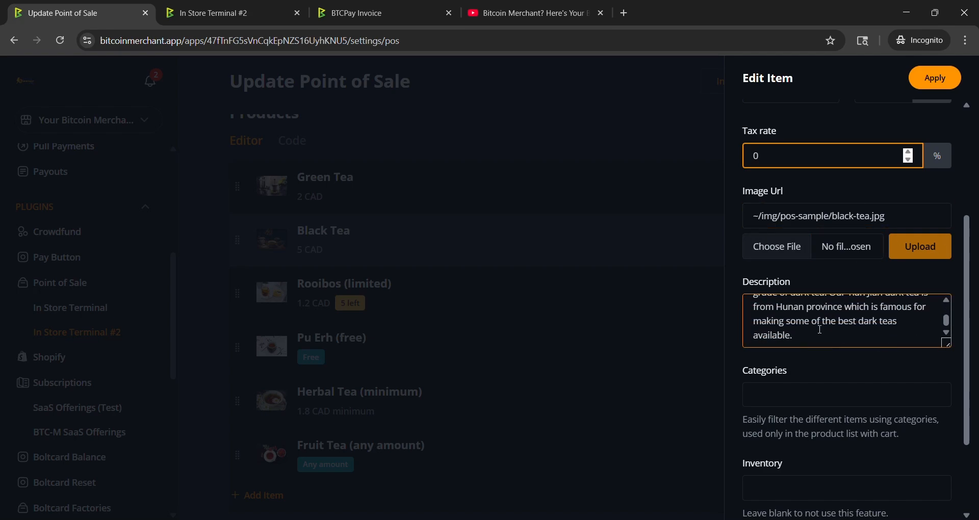
pyautogui.click(841, 387)
pyautogui.scroll(-2, 797, 303)
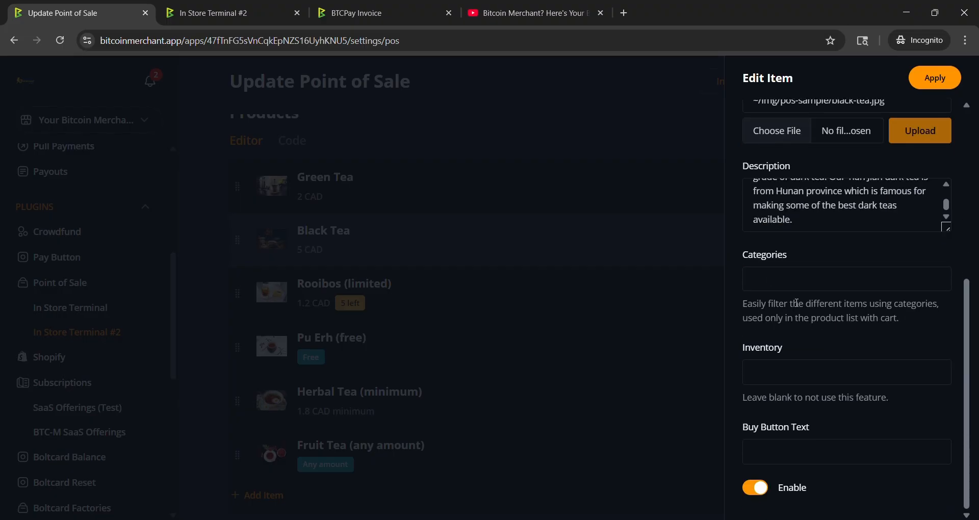
pyautogui.click(751, 289)
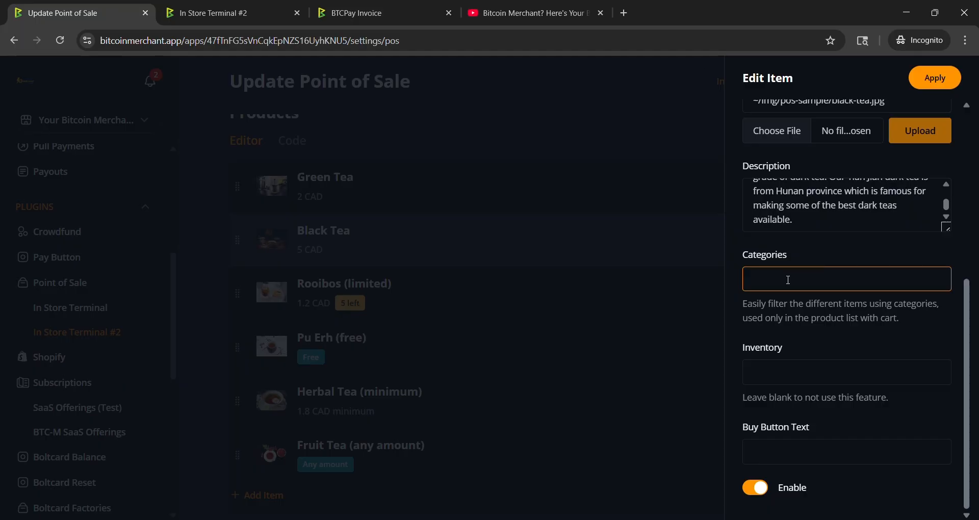
# Step: Try an inventory of 3 for Black Tea, clear it again, and apply the item edit
pyautogui.click(781, 382)
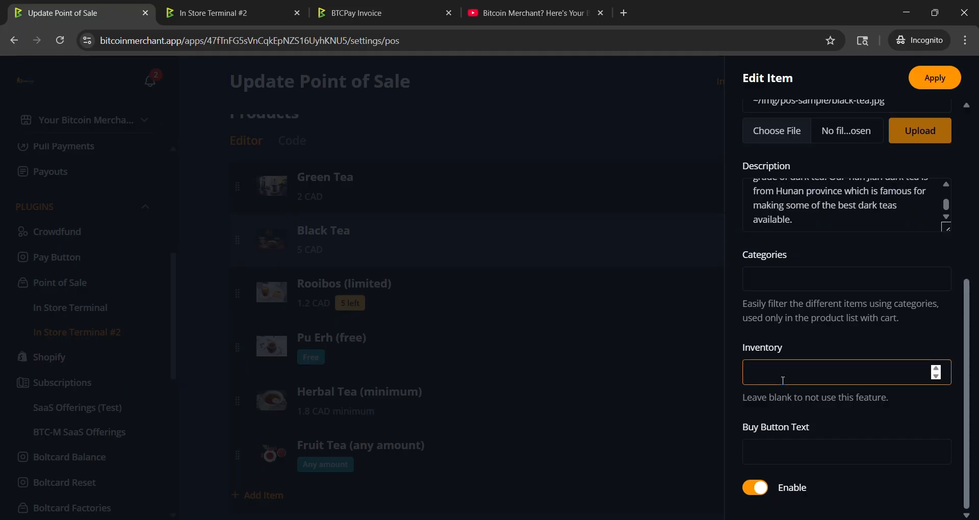
pyautogui.click(934, 370)
pyautogui.click(934, 369)
pyautogui.click(935, 369)
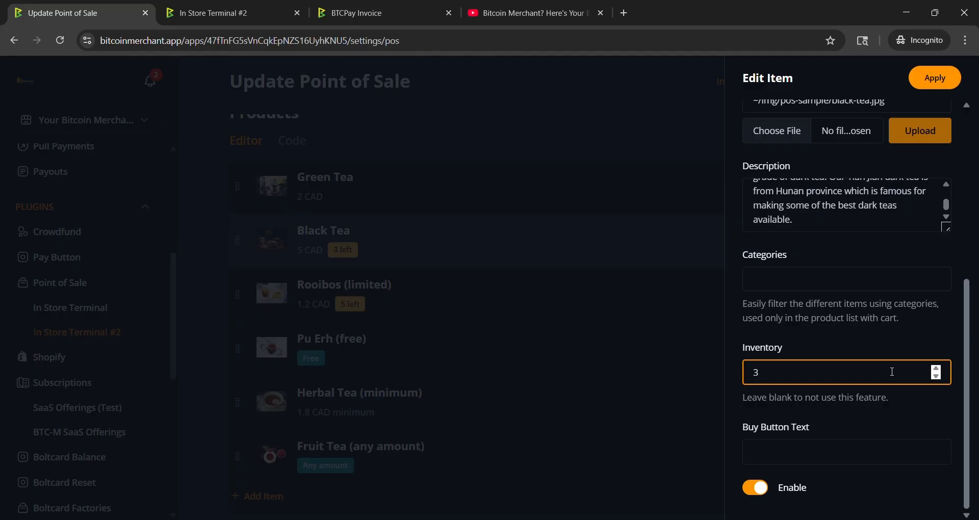
pyautogui.click(937, 378)
pyautogui.click(937, 378)
pyautogui.click(937, 378)
pyautogui.press('BackSpace')
pyautogui.click(821, 344)
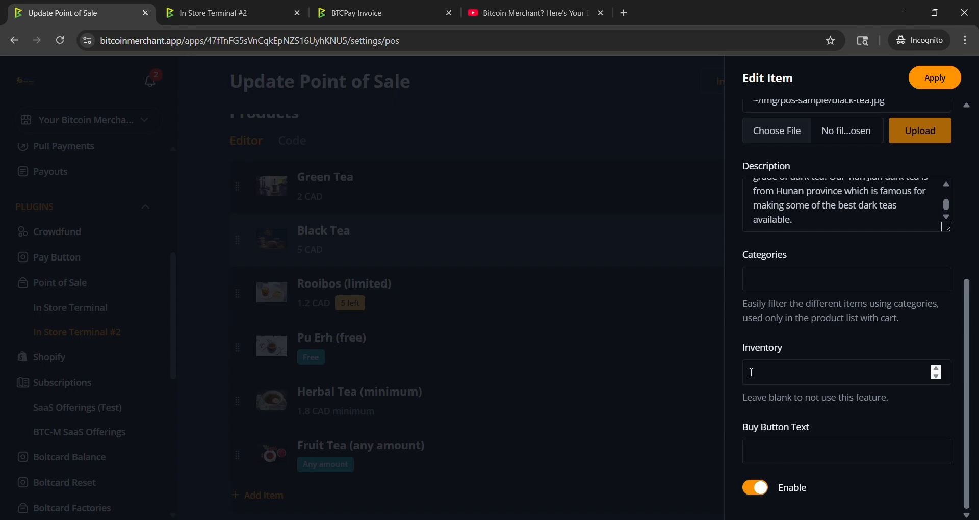
pyautogui.scroll(5, 813, 391)
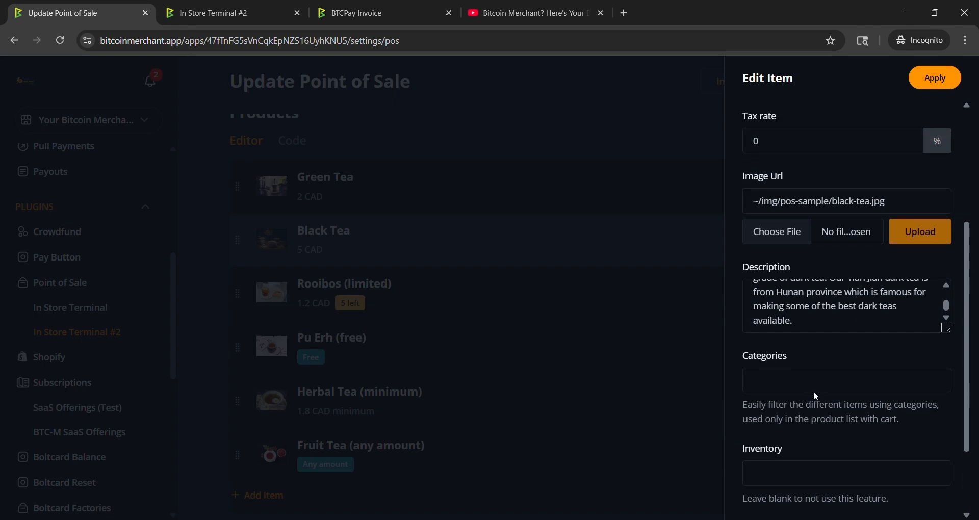
pyautogui.click(941, 81)
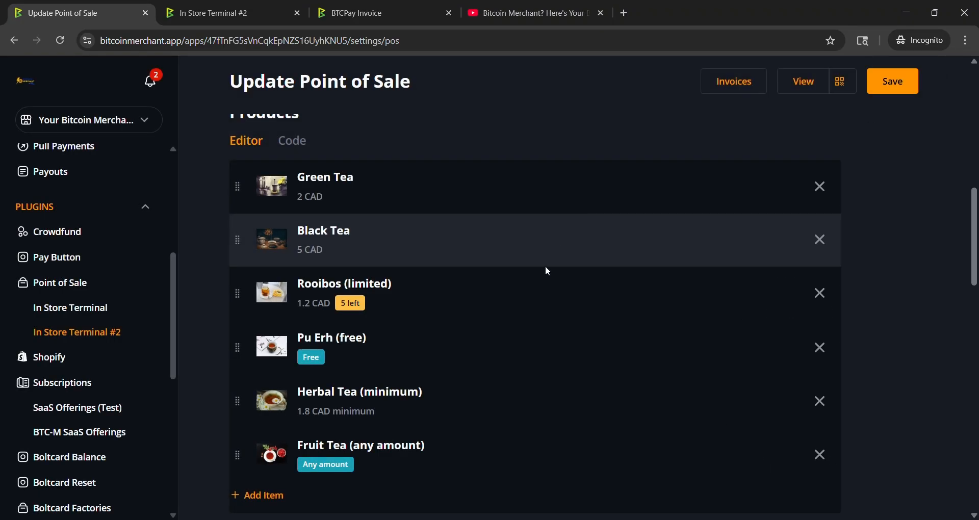
# Step: Paste "Here you can add additional details or display text for your store." into the app description
pyautogui.scroll(3, 573, 288)
pyautogui.scroll(4, 597, 298)
pyautogui.scroll(-3, 598, 298)
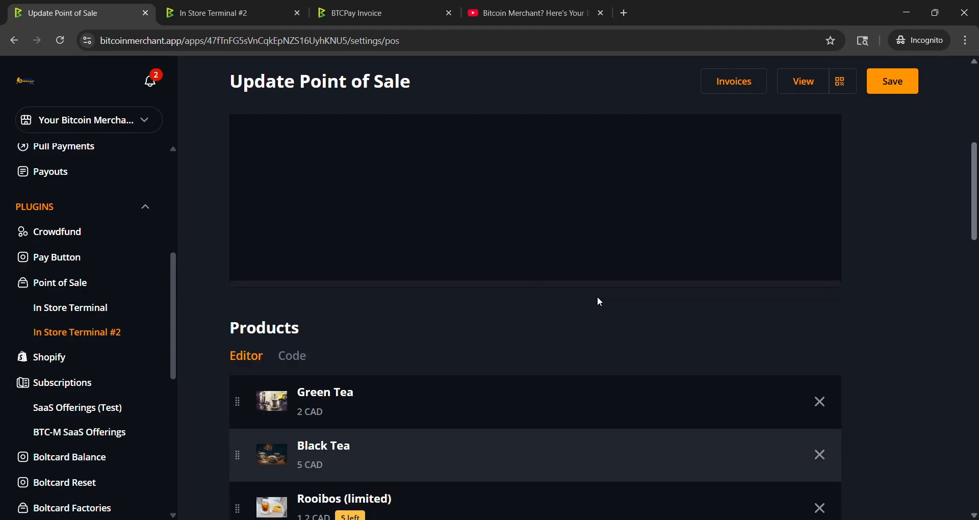
pyautogui.scroll(2, 597, 298)
pyautogui.click(305, 224)
pyautogui.rightClick(253, 216)
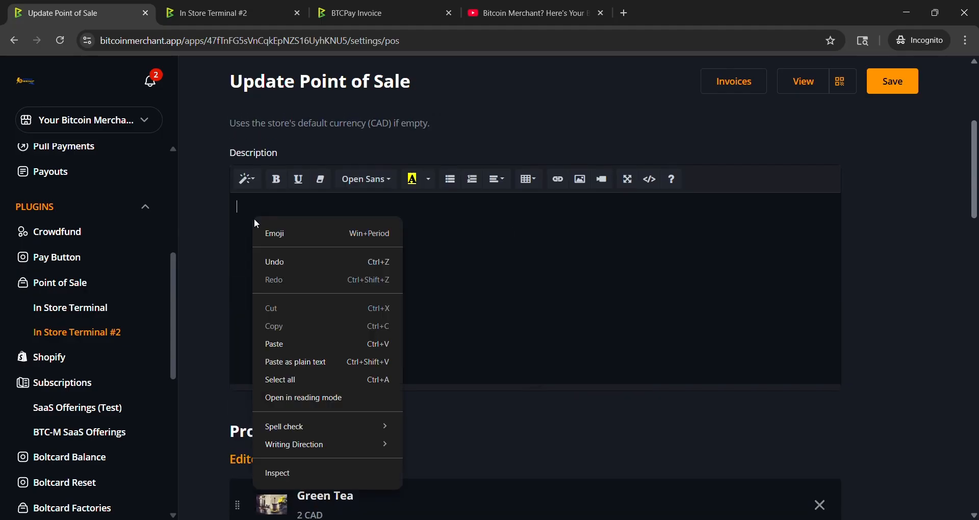
pyautogui.click(304, 338)
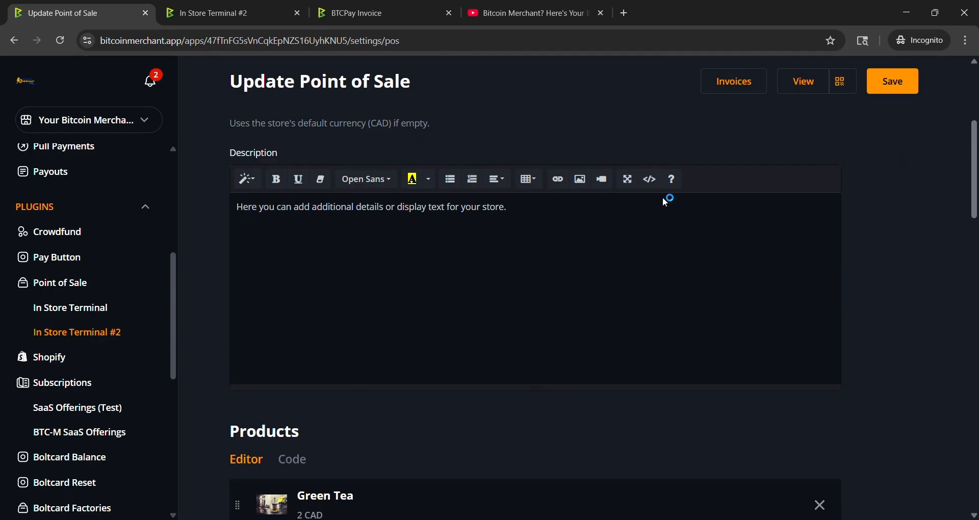
# Step: Save the Point of Sale app and open its public cart view
pyautogui.scroll(-10, 378, 240)
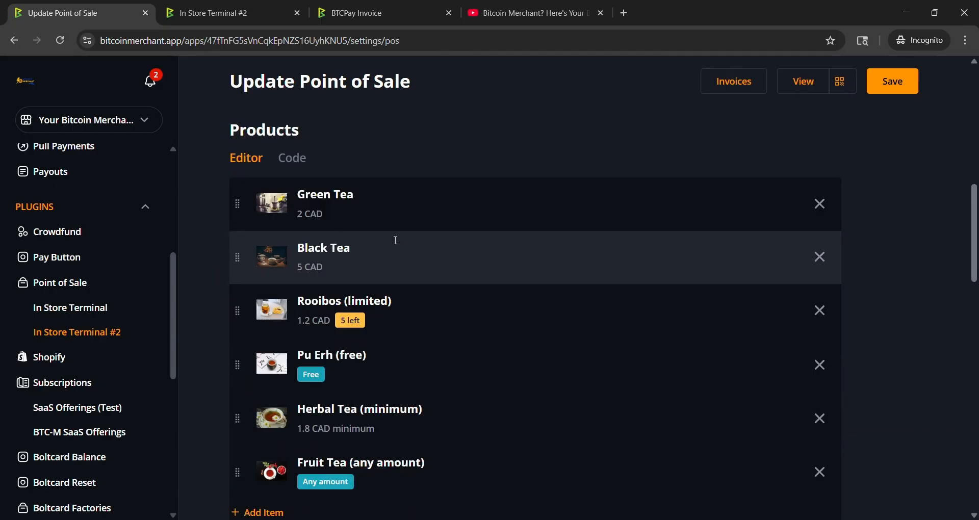
pyautogui.scroll(14, 691, 322)
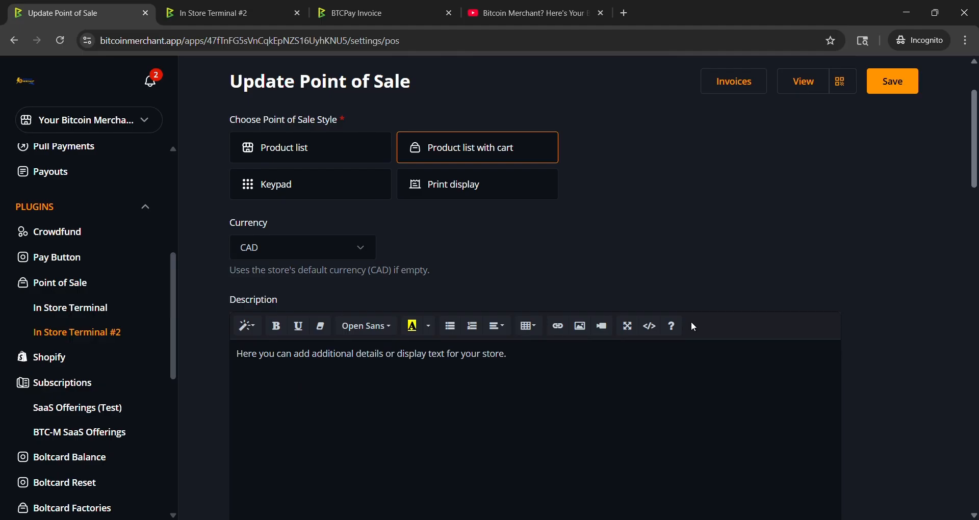
pyautogui.click(891, 83)
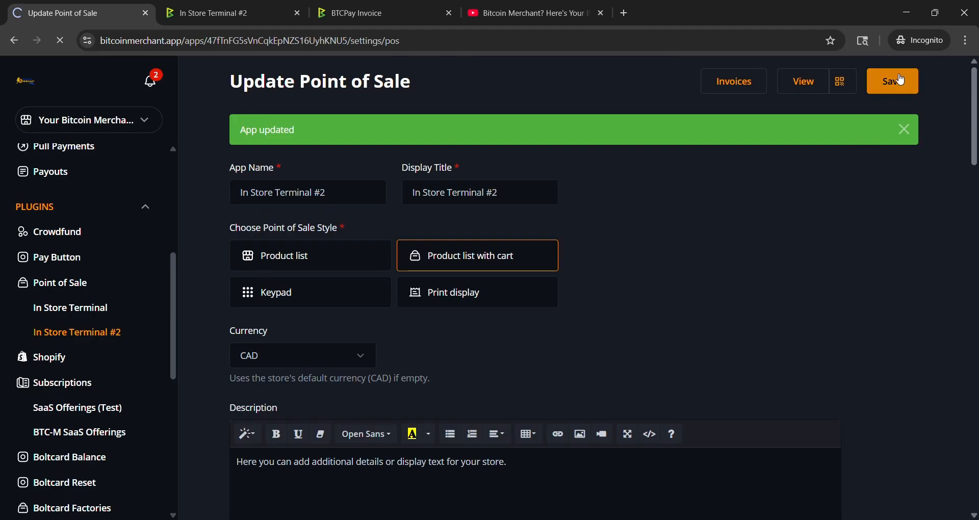
pyautogui.click(905, 129)
pyautogui.click(800, 82)
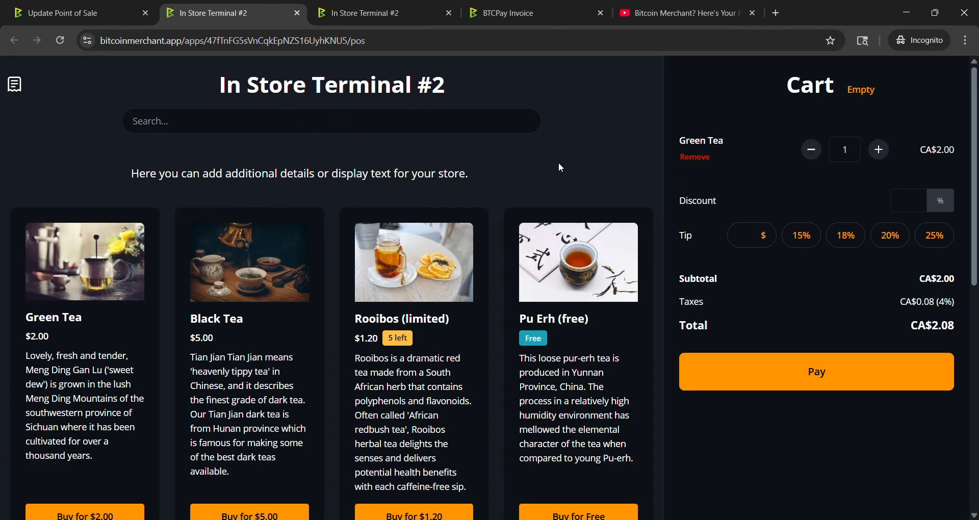
# Step: Add Black Tea to the cart and remove Green Tea from it
pyautogui.scroll(-1, 459, 199)
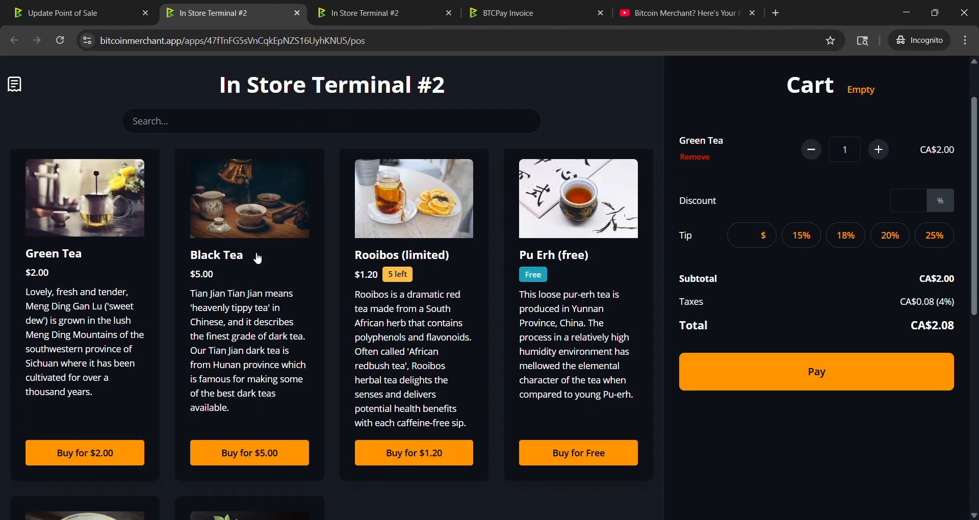
pyautogui.click(264, 278)
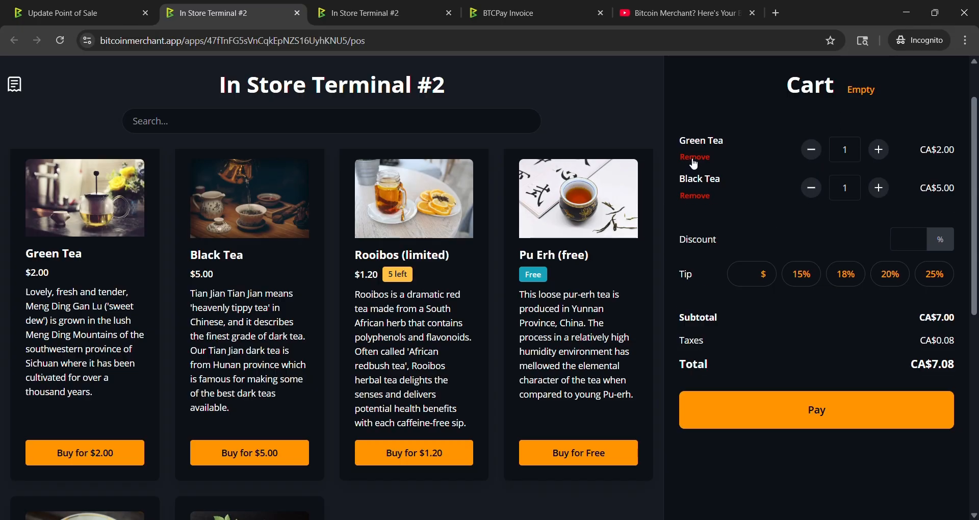
pyautogui.click(694, 158)
# Step: Increase the Black Tea quantity in the cart to 3
pyautogui.click(878, 150)
pyautogui.click(878, 150)
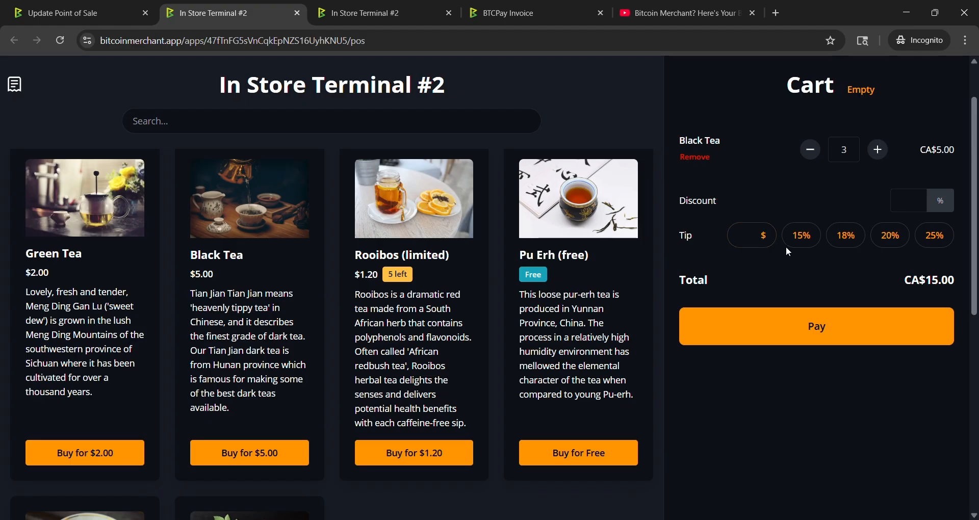
pyautogui.click(911, 201)
# Step: Close the two storefront tabs and go back to the Point of Sale settings' Additional Options section
pyautogui.hotkey('ctrl', 'w')
pyautogui.hotkey('ctrl', 'w')
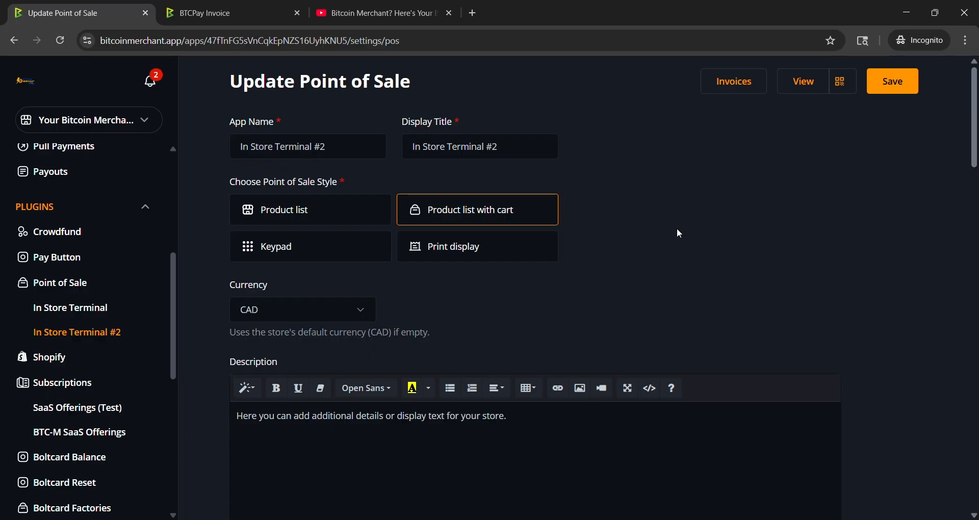
pyautogui.scroll(-20, 678, 229)
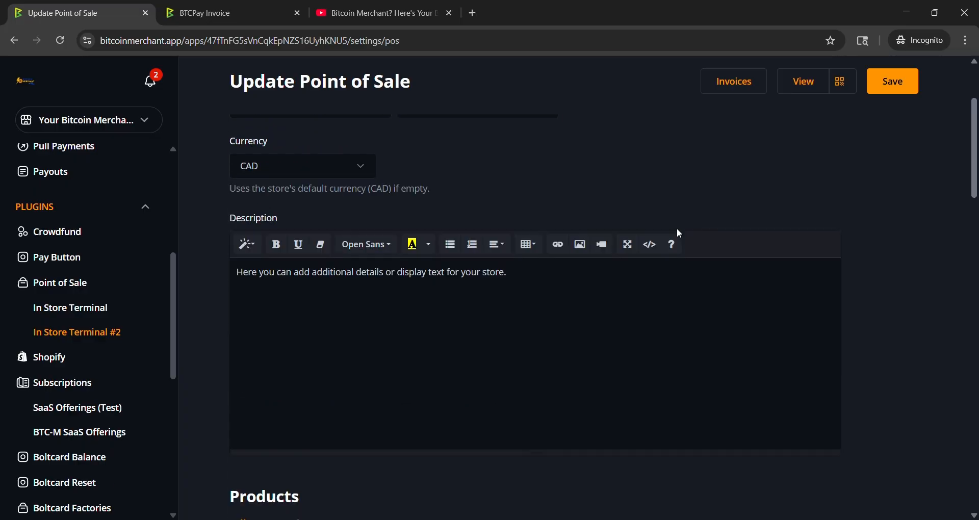
pyautogui.scroll(-4, 677, 234)
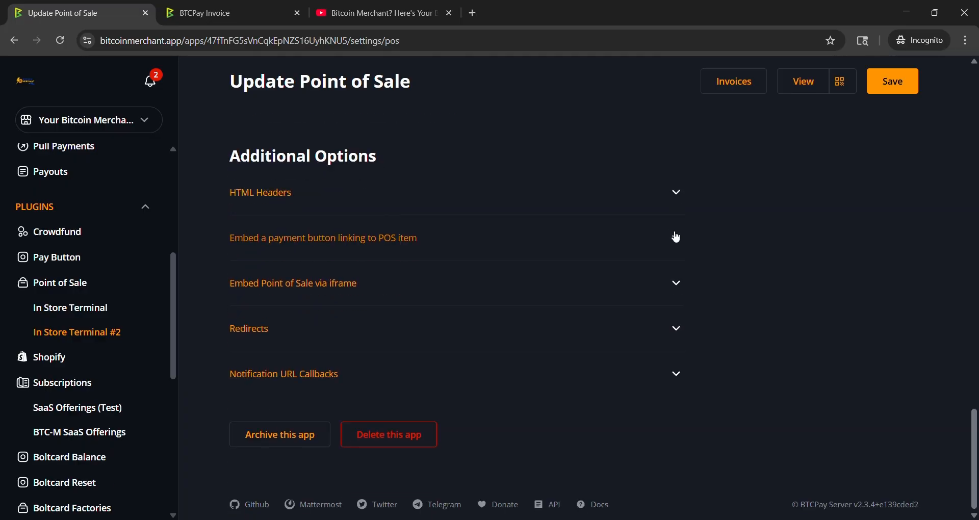